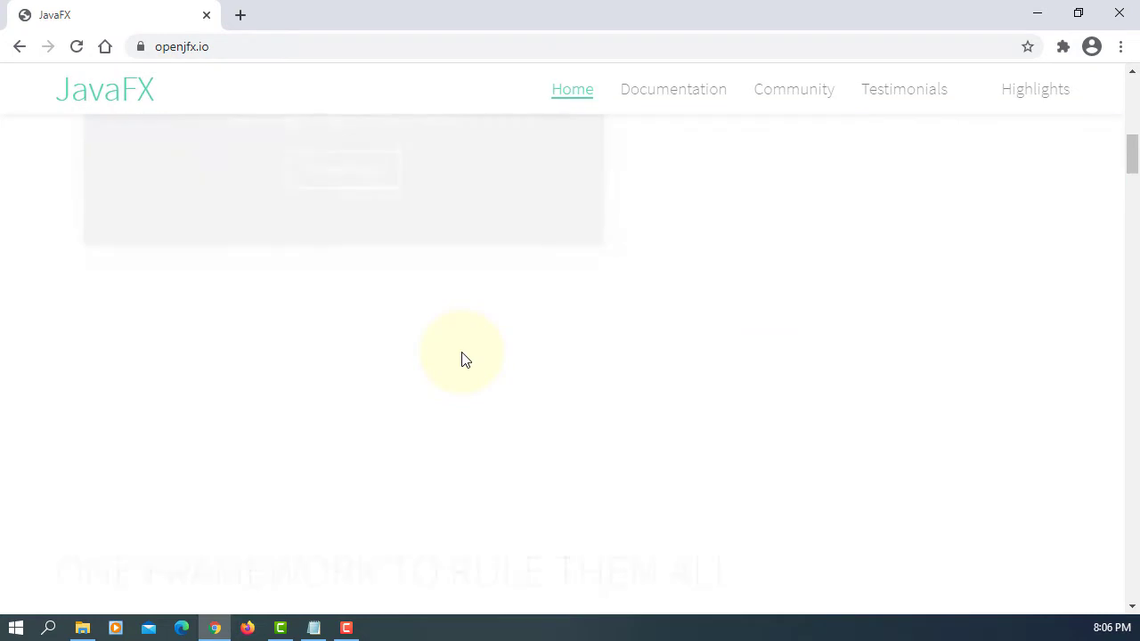
- Open the JavaFX download page and download the JavaFX Windows x64 SDK version 16 from the latest release table
{"action": "scroll", "coordinate": [450, 353], "scroll_direction": "up", "scroll_amount": 2}
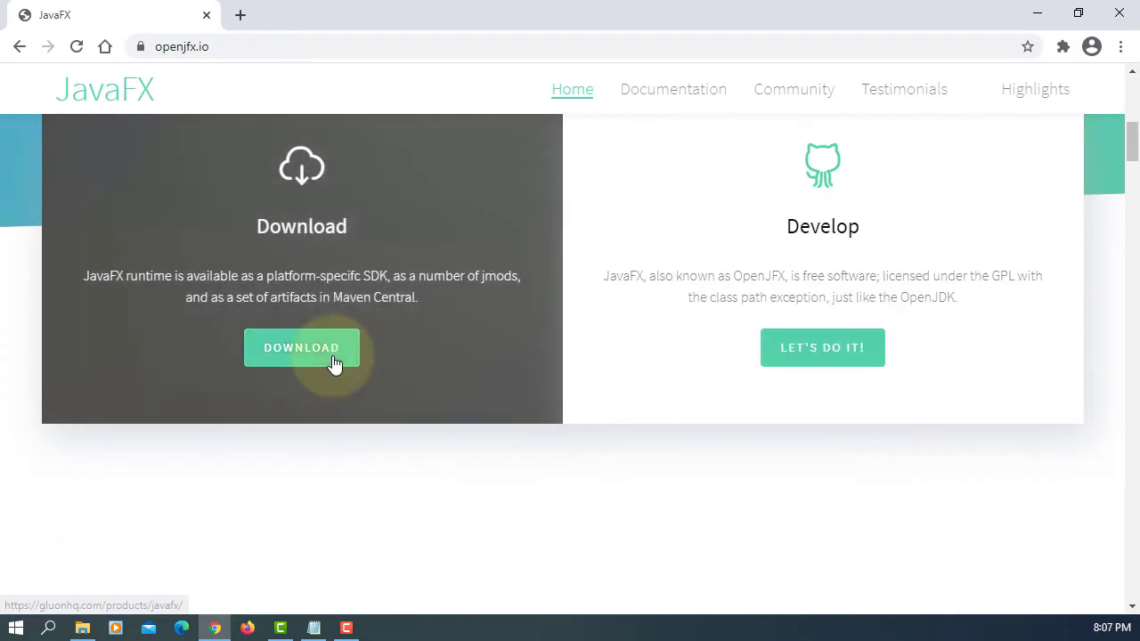
{"action": "left_click", "coordinate": [331, 357]}
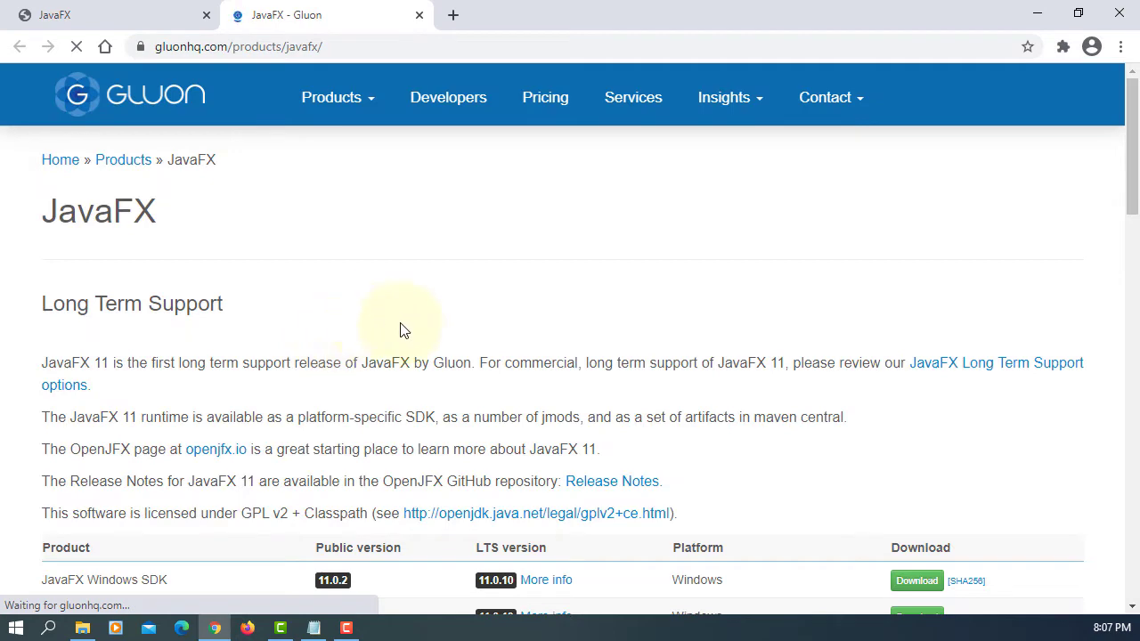
{"action": "scroll", "coordinate": [434, 365], "scroll_direction": "down", "scroll_amount": 9}
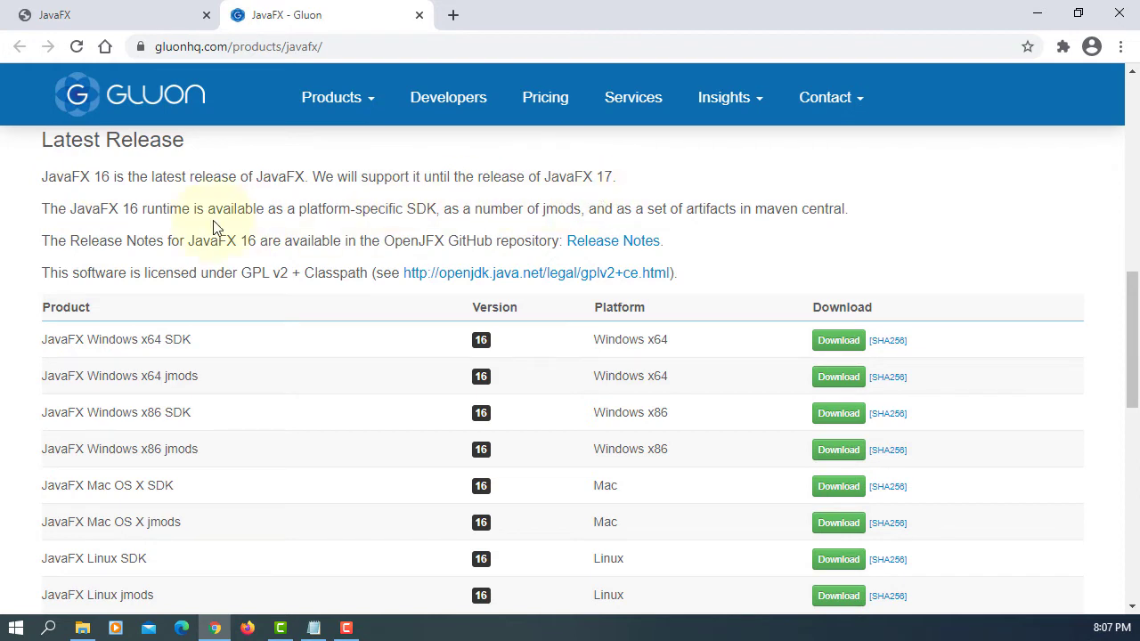
{"action": "left_click", "coordinate": [840, 343]}
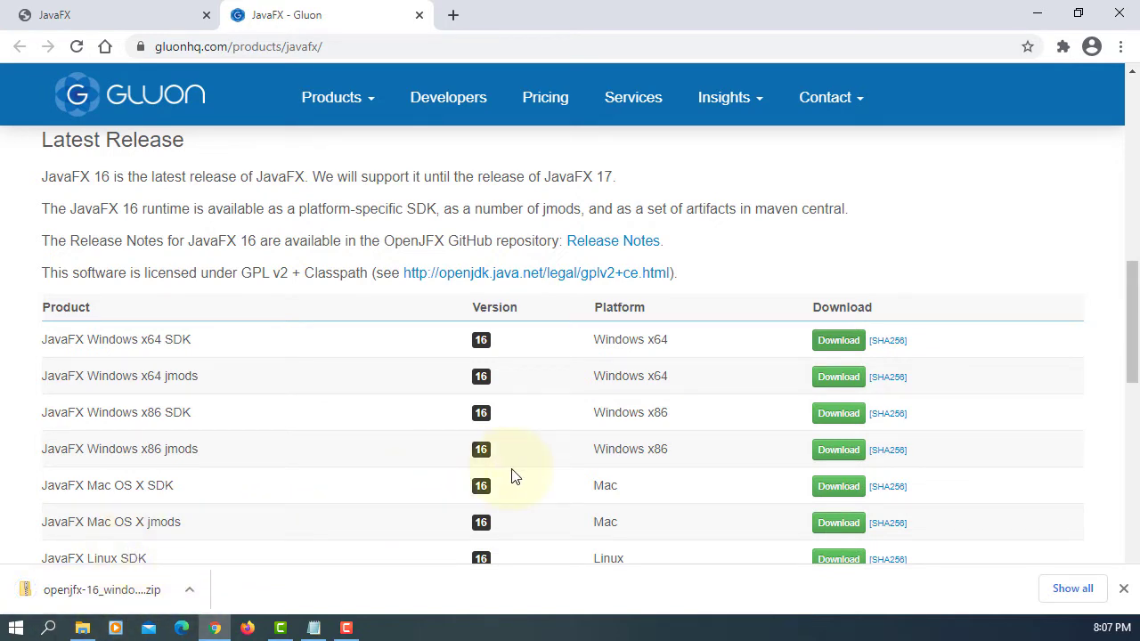
- Open the downloaded openjfx-16_windows-x64_bin-sdk.zip, minimize the browser, and shrink and move the archive window aside
{"action": "left_click", "coordinate": [131, 588]}
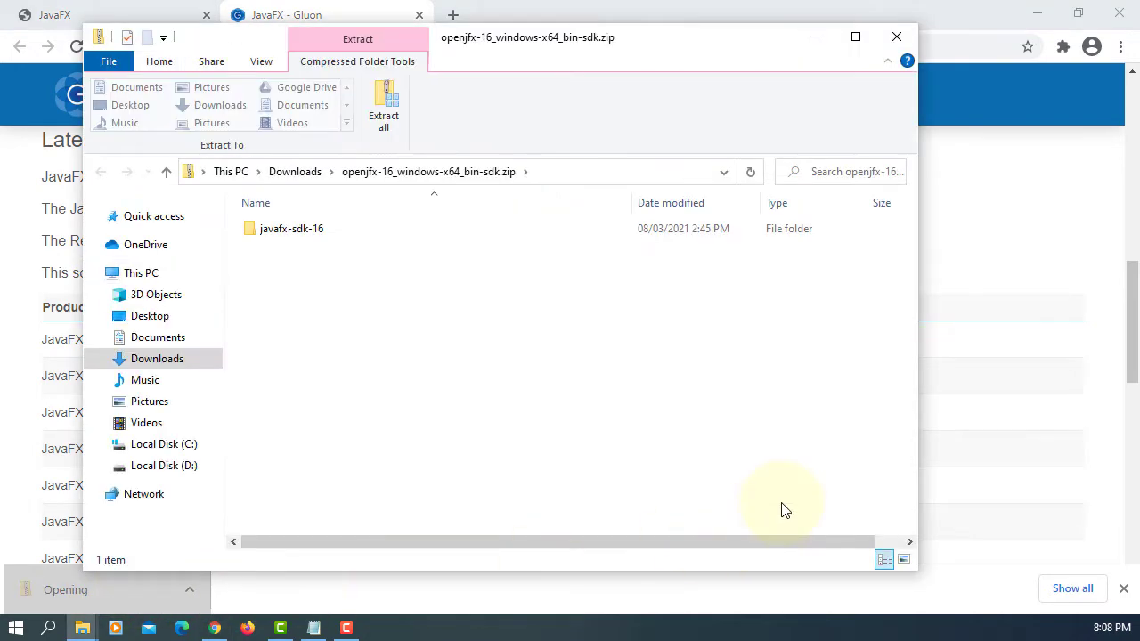
{"action": "left_click", "coordinate": [1039, 13]}
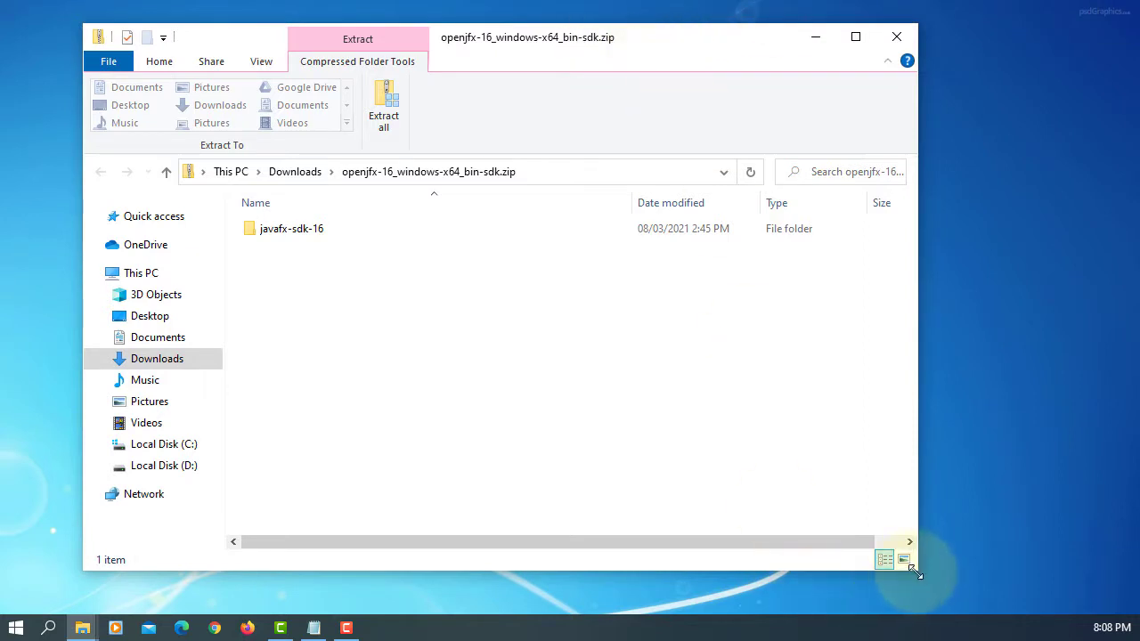
{"action": "left_click_drag", "start_coordinate": [914, 572], "coordinate": [688, 434]}
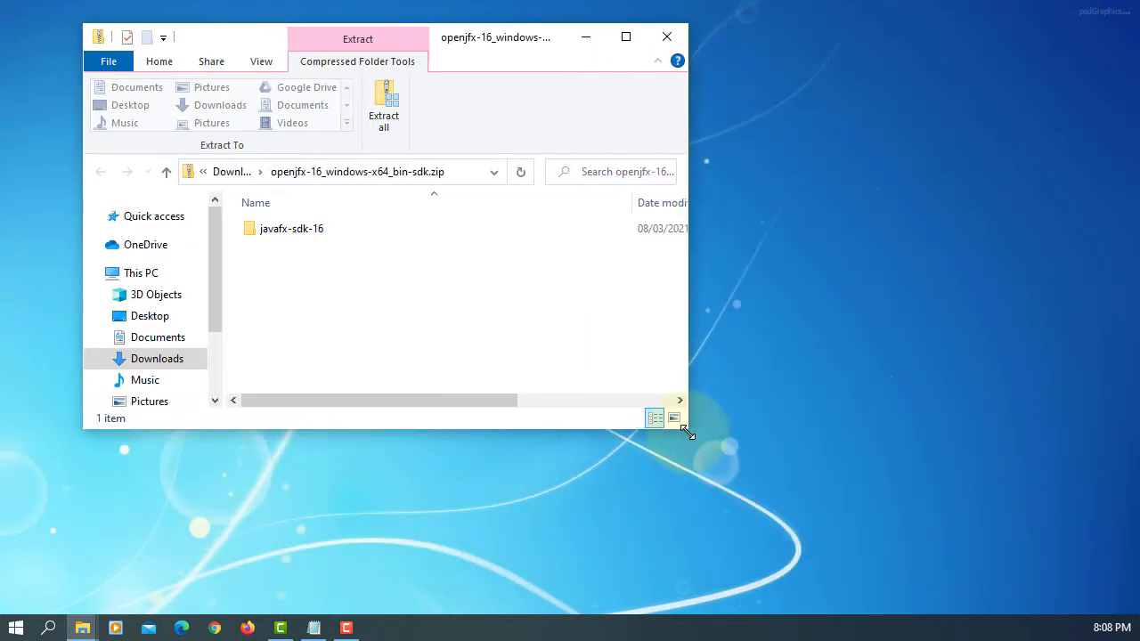
{"action": "left_click_drag", "start_coordinate": [549, 32], "coordinate": [911, 82]}
- Copy the javafx-sdk-16 folder from the archive into C:\Program Files\Java and open its lib subfolder
{"action": "mouse_move", "coordinate": [82, 634]}
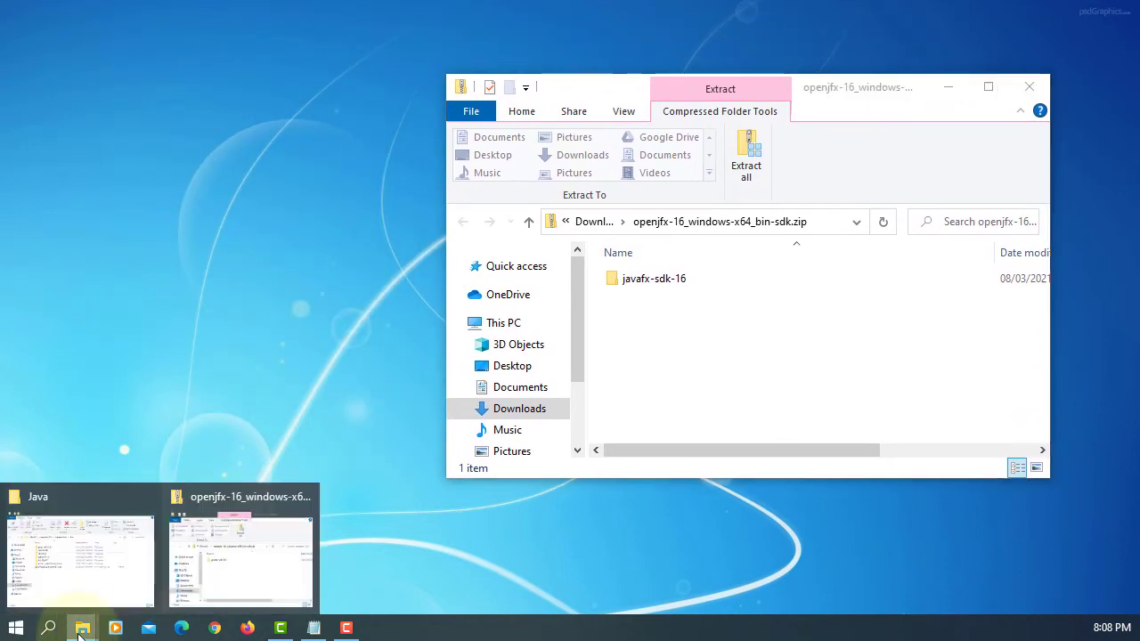
{"action": "left_click", "coordinate": [77, 588]}
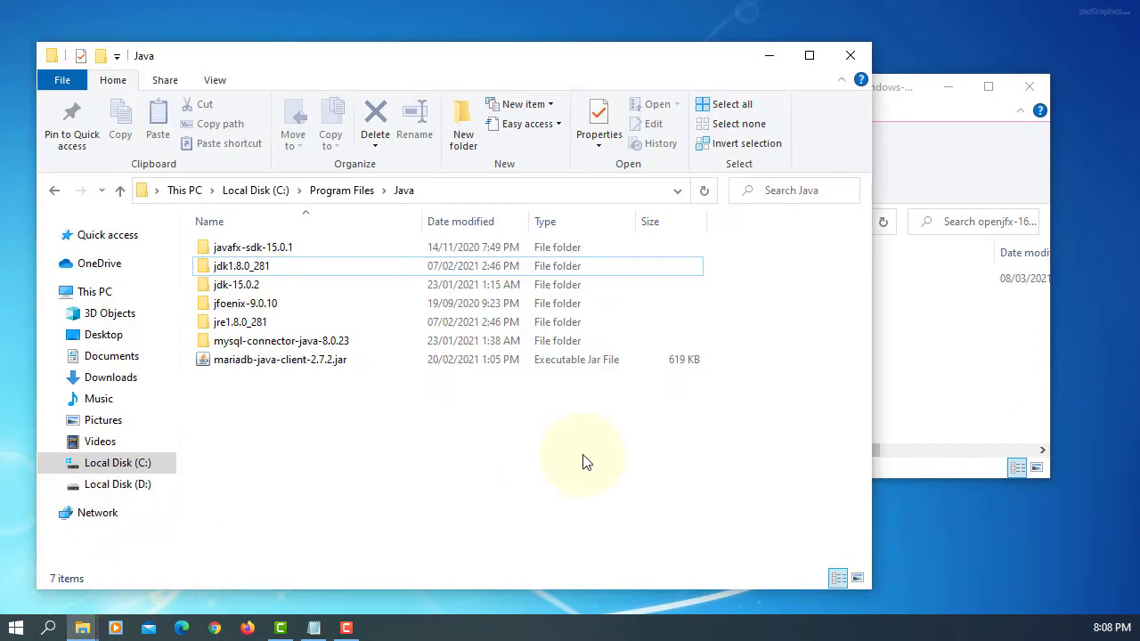
{"action": "left_click", "coordinate": [994, 394]}
{"action": "left_click_drag", "start_coordinate": [644, 283], "coordinate": [255, 470]}
{"action": "left_click", "coordinate": [508, 198]}
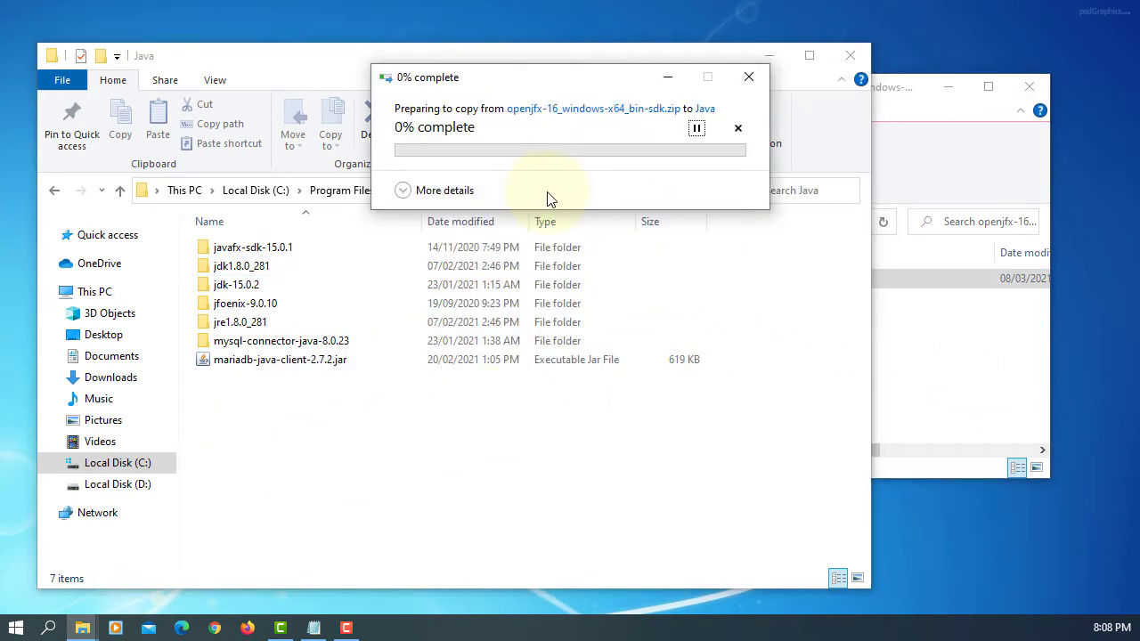
{"action": "left_click", "coordinate": [1030, 88]}
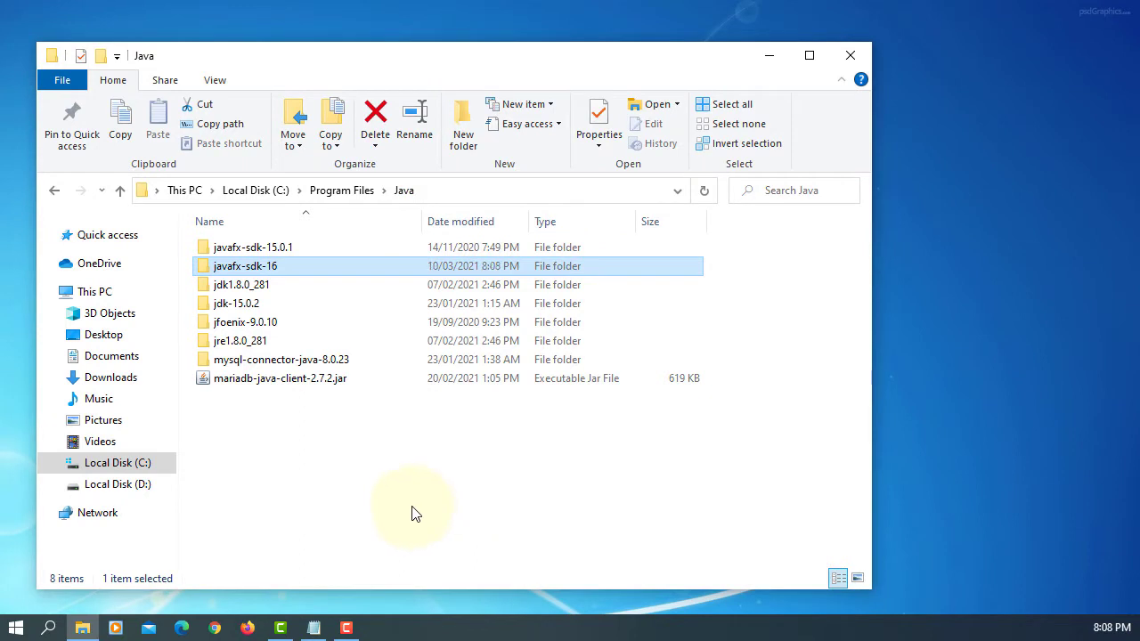
{"action": "double_click", "coordinate": [267, 265]}
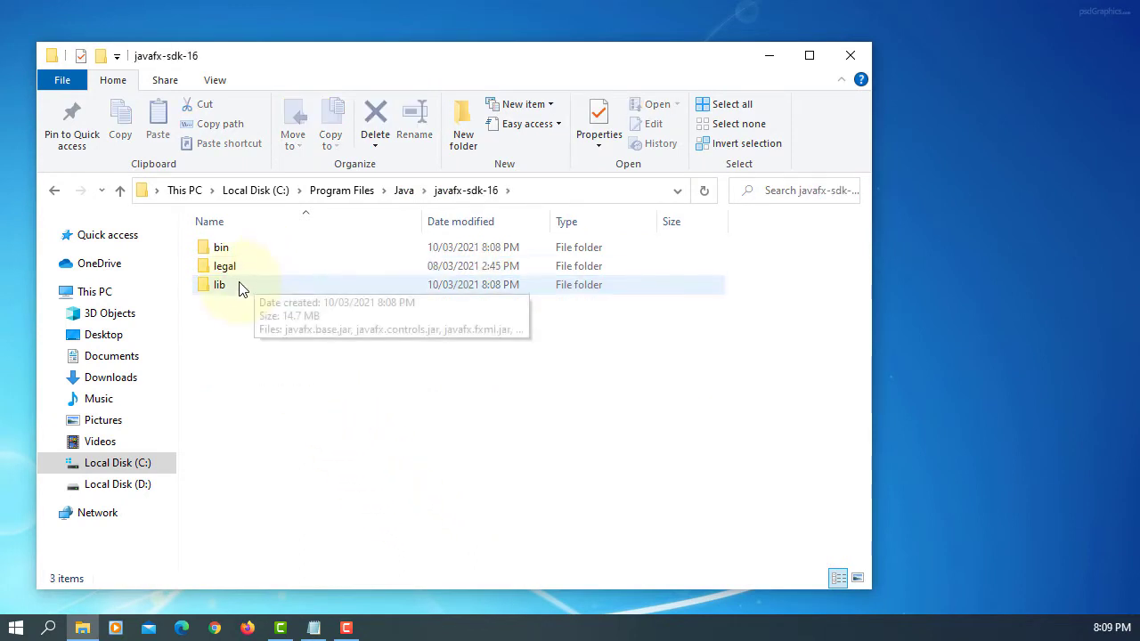
{"action": "double_click", "coordinate": [242, 285]}
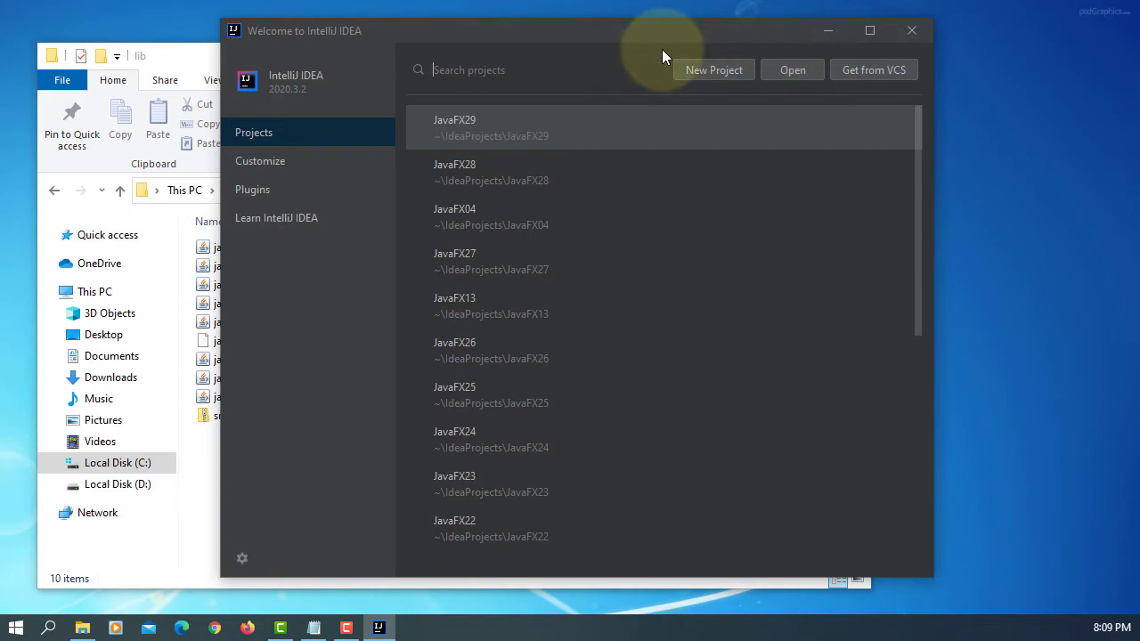
- In IntelliJ IDEA, create a JavaFX Application project named JavaFXHelloWorld and expand its src folder in the project tree
{"action": "left_click", "coordinate": [720, 68]}
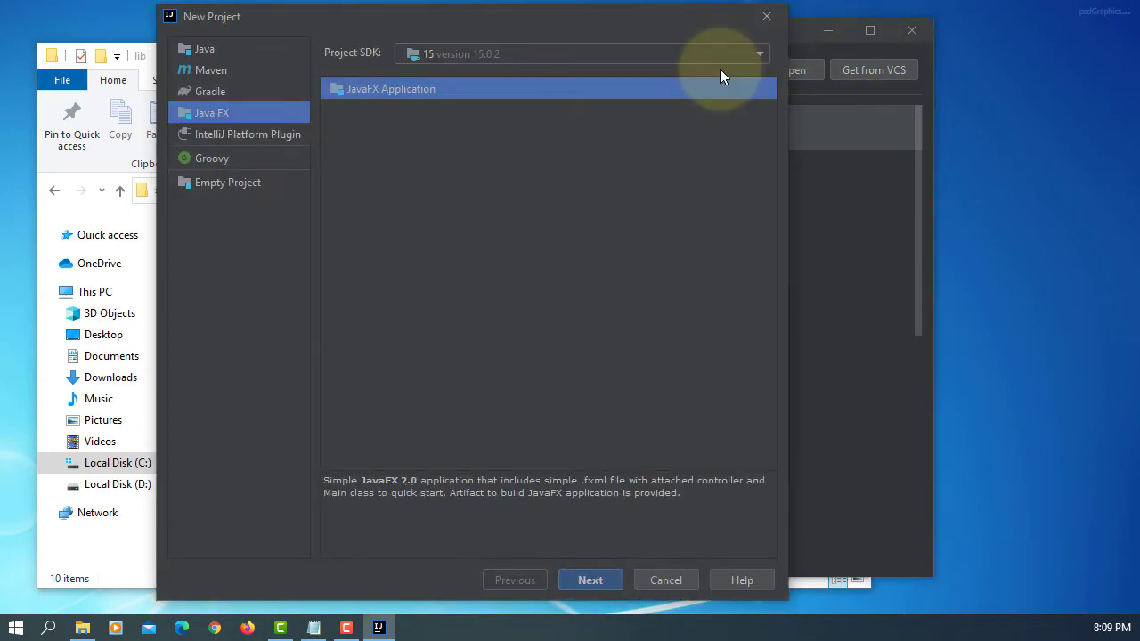
{"action": "left_click", "coordinate": [583, 577]}
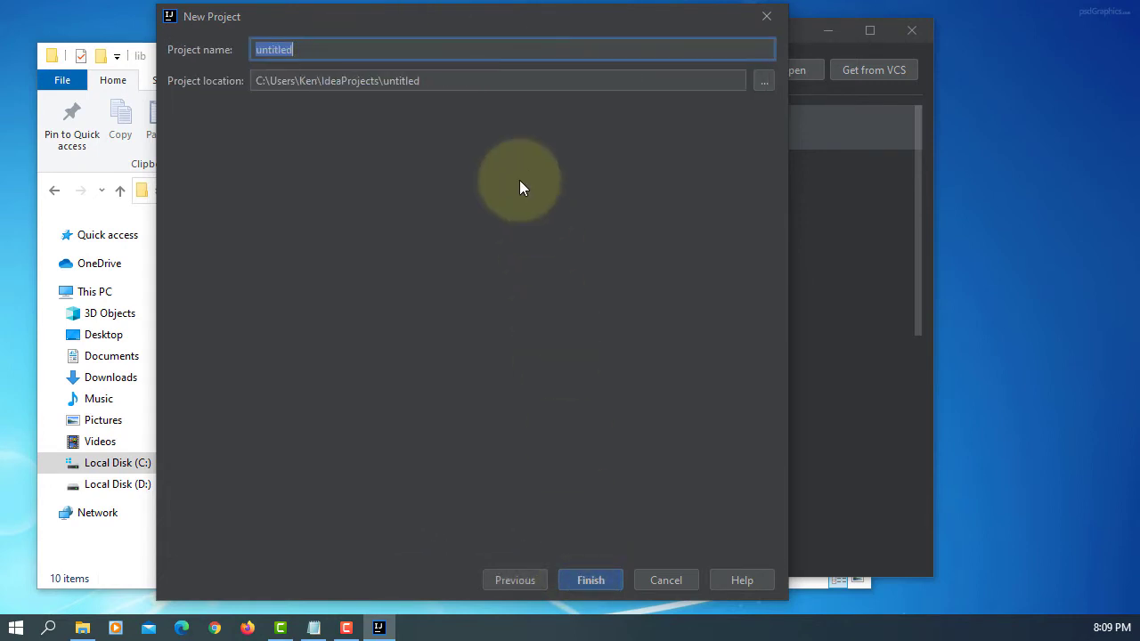
{"action": "type", "text": "JavaFXHelloWor"}
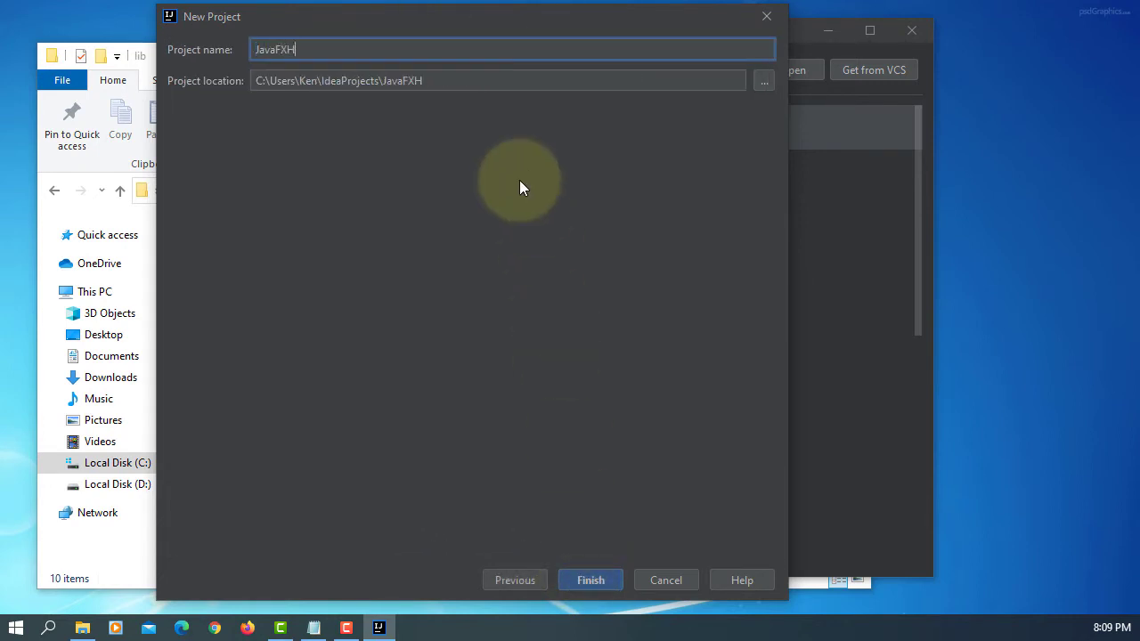
{"action": "type", "text": "ld"}
{"action": "left_click", "coordinate": [610, 587]}
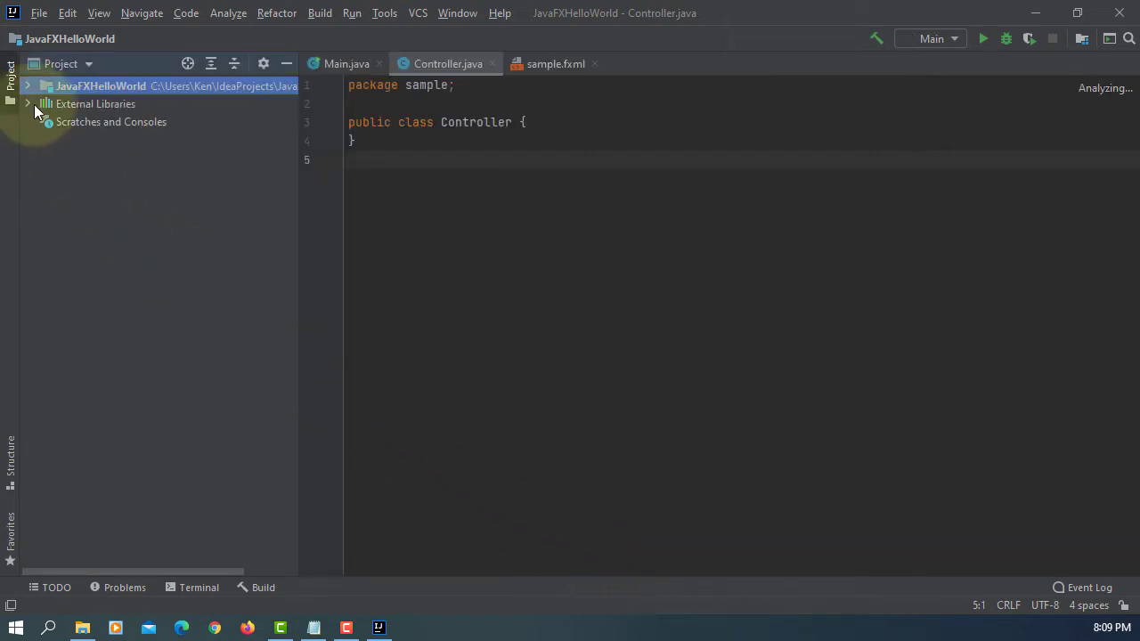
{"action": "left_click", "coordinate": [28, 86]}
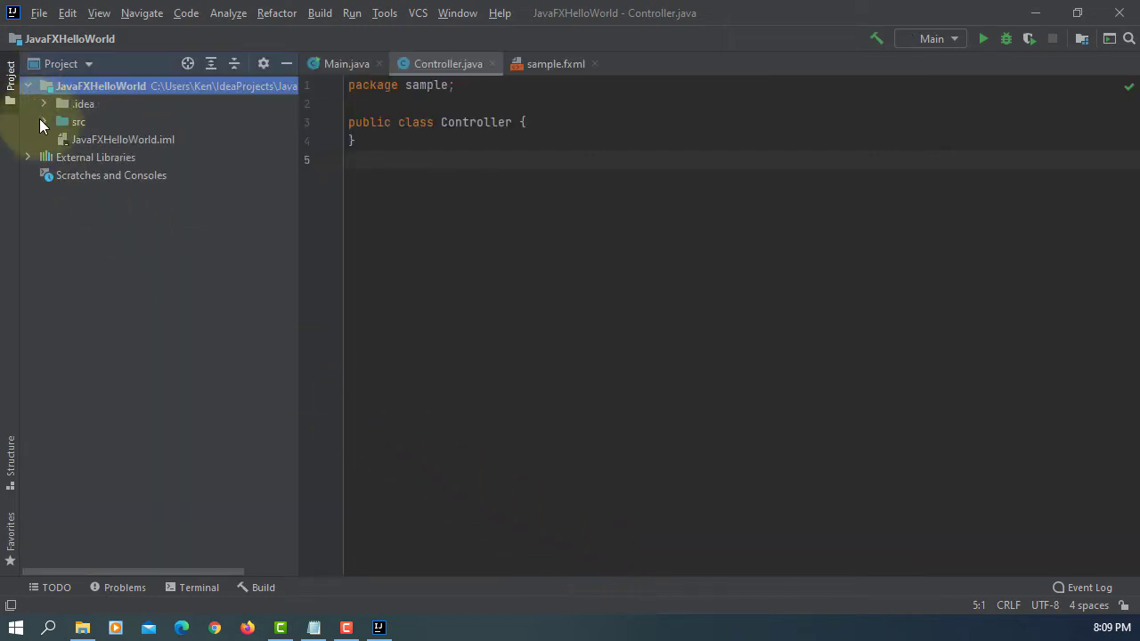
{"action": "left_click", "coordinate": [44, 121]}
- Add C:\Program Files\Java\javafx-sdk-16\lib as a new project library in the Project Structure settings
{"action": "left_click", "coordinate": [39, 12]}
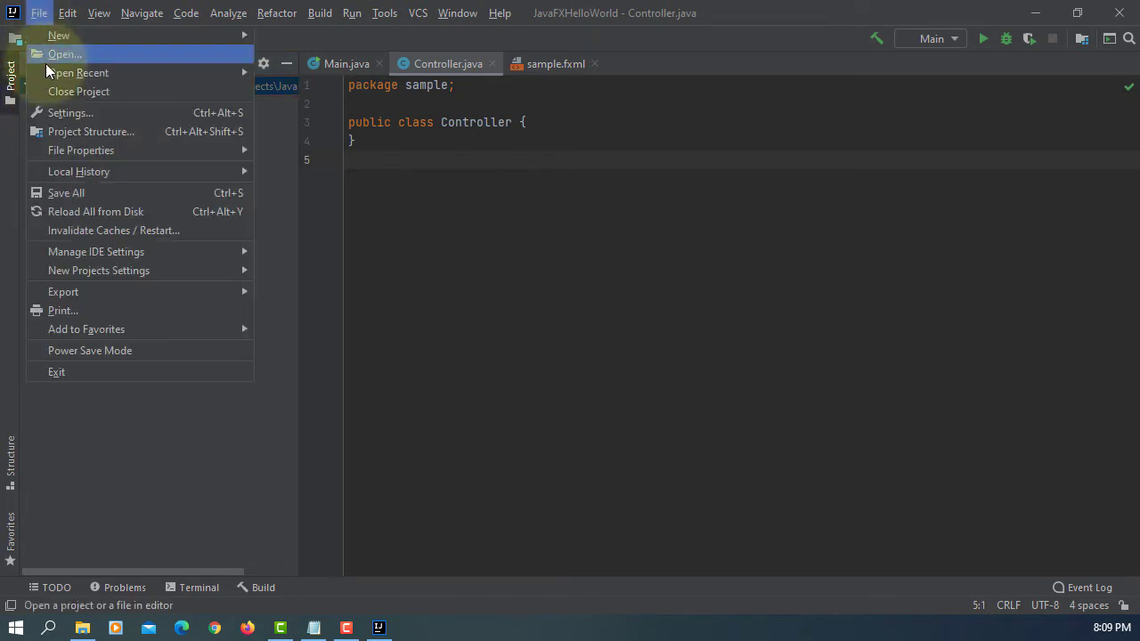
{"action": "left_click", "coordinate": [68, 131]}
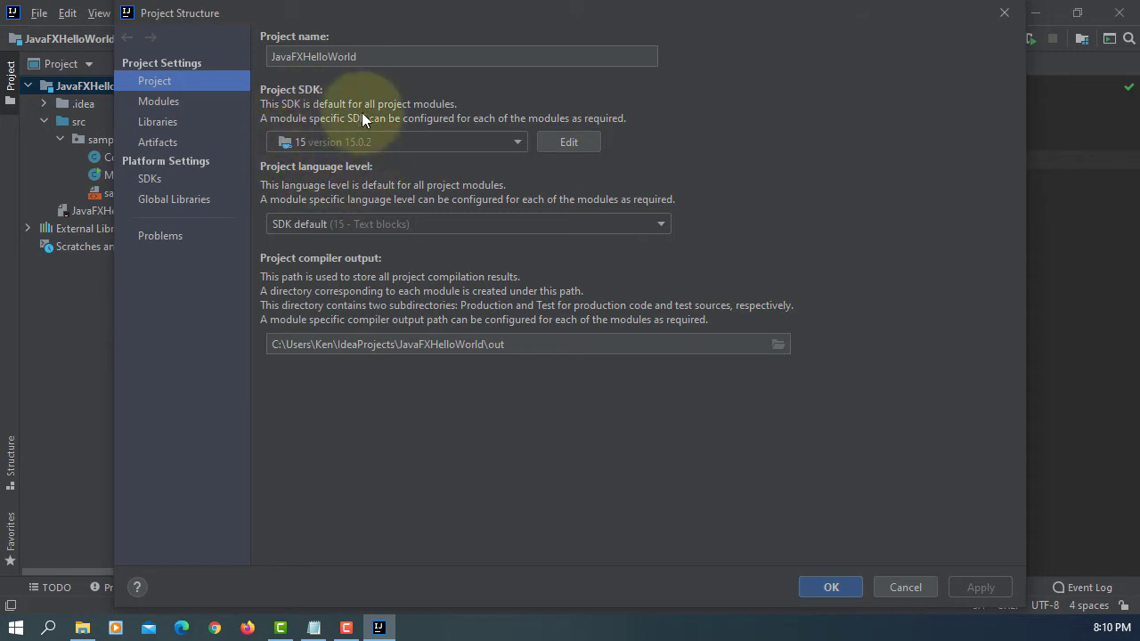
{"action": "left_click", "coordinate": [166, 121]}
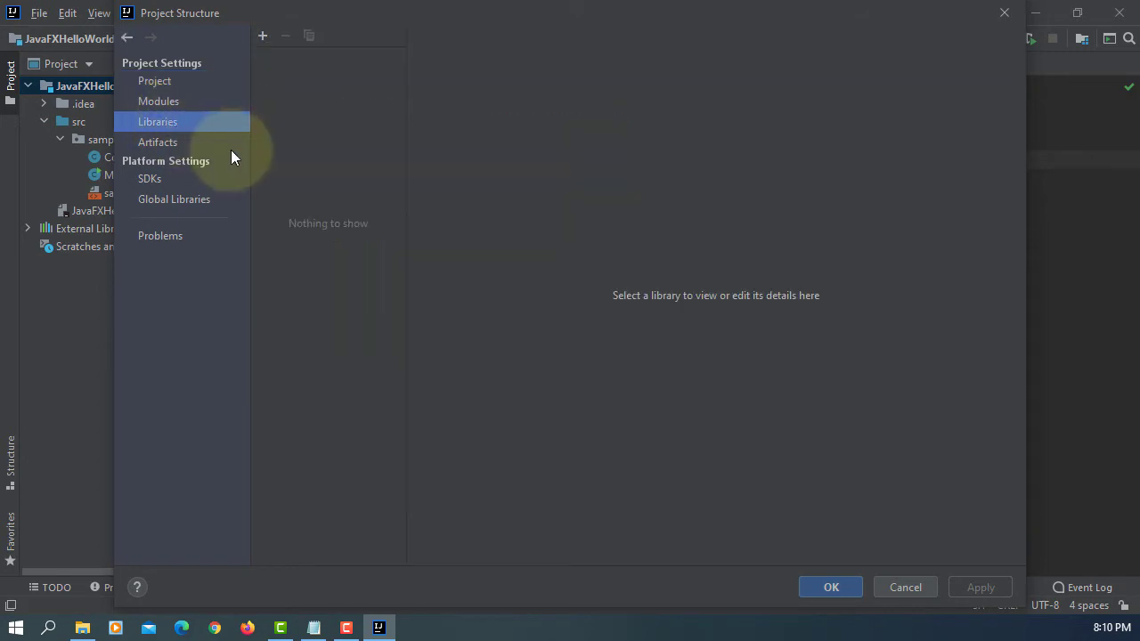
{"action": "left_click", "coordinate": [262, 35]}
{"action": "left_click", "coordinate": [285, 74]}
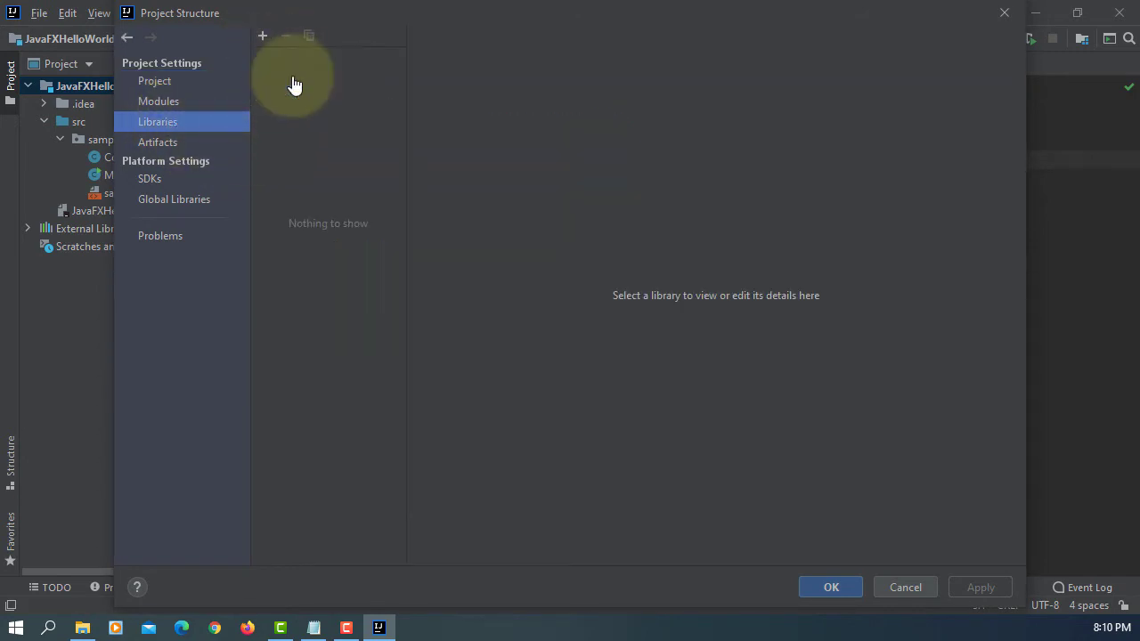
{"action": "scroll", "coordinate": [594, 306], "scroll_direction": "up", "scroll_amount": 10}
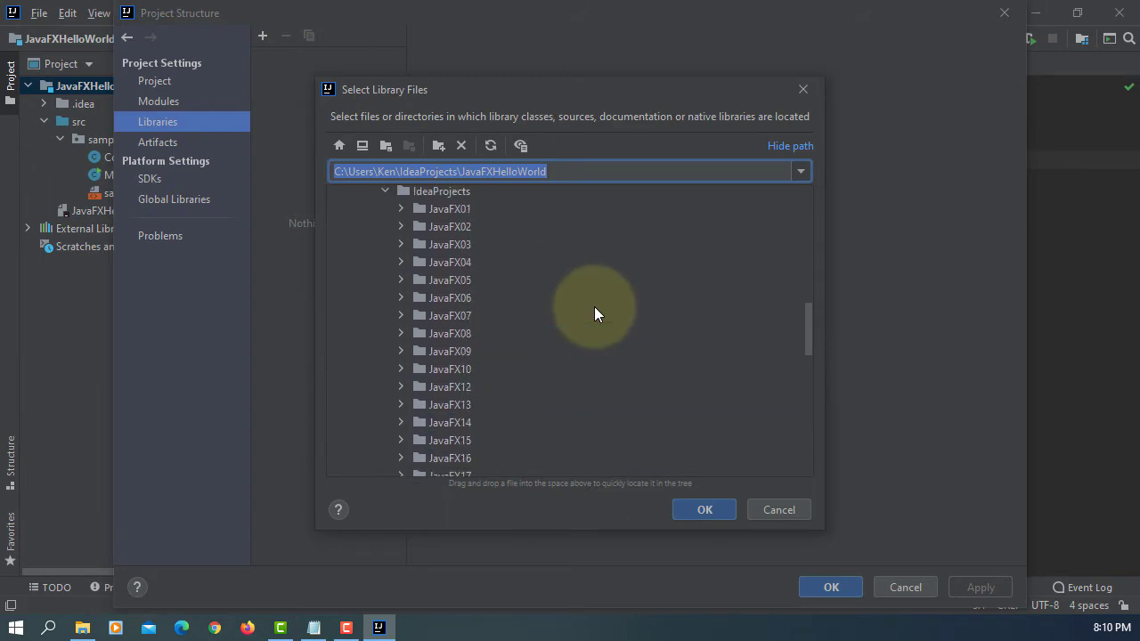
{"action": "scroll", "coordinate": [594, 306], "scroll_direction": "up", "scroll_amount": 5}
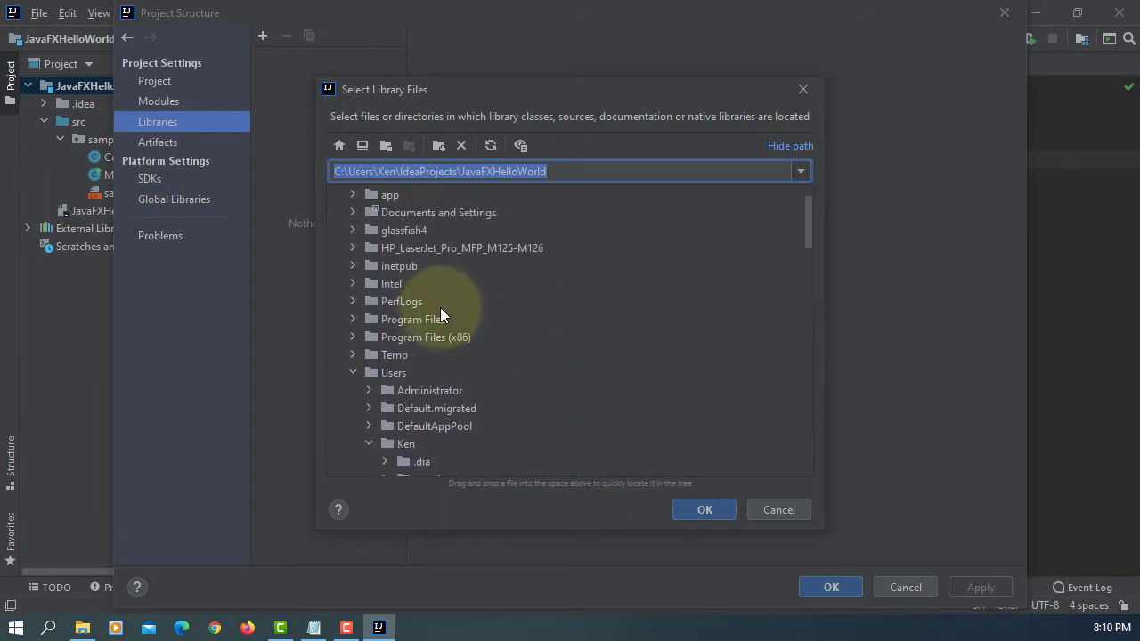
{"action": "left_click", "coordinate": [434, 317]}
{"action": "double_click", "coordinate": [436, 319]}
{"action": "scroll", "coordinate": [449, 342], "scroll_direction": "down", "scroll_amount": 5}
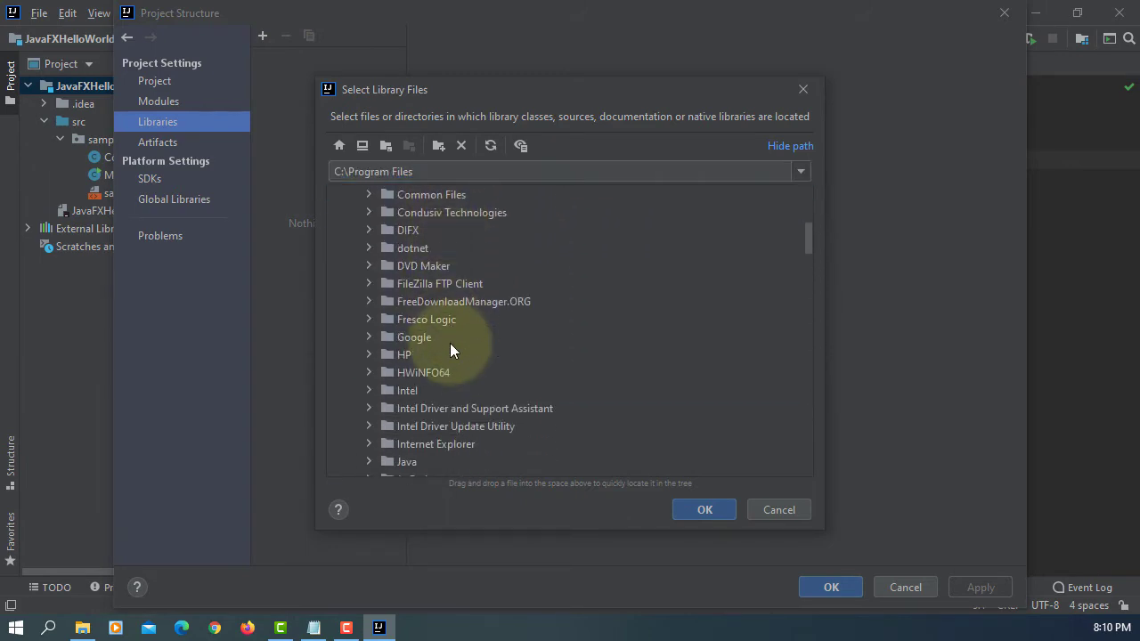
{"action": "scroll", "coordinate": [423, 338], "scroll_direction": "down", "scroll_amount": 3}
{"action": "double_click", "coordinate": [411, 302]}
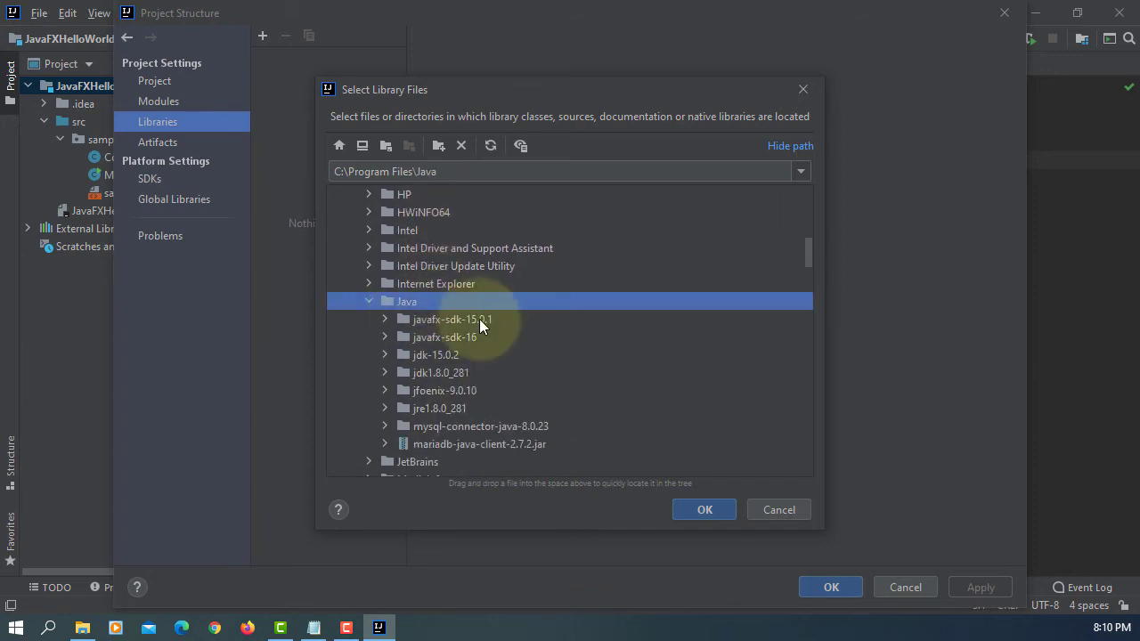
{"action": "double_click", "coordinate": [473, 337]}
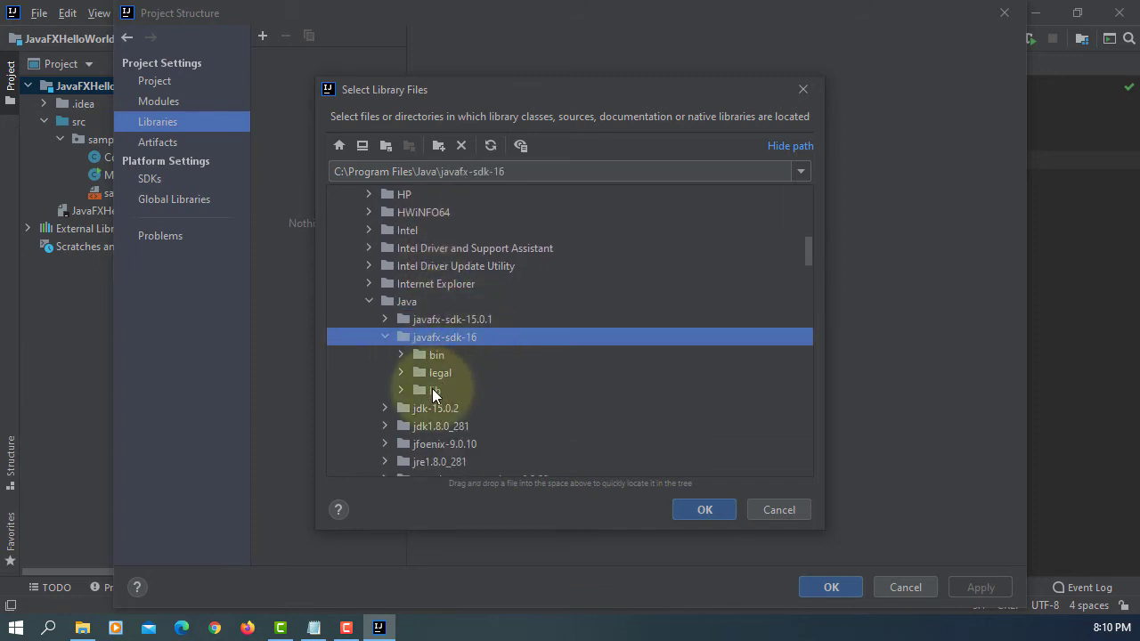
{"action": "left_click", "coordinate": [435, 390]}
{"action": "left_click", "coordinate": [714, 510]}
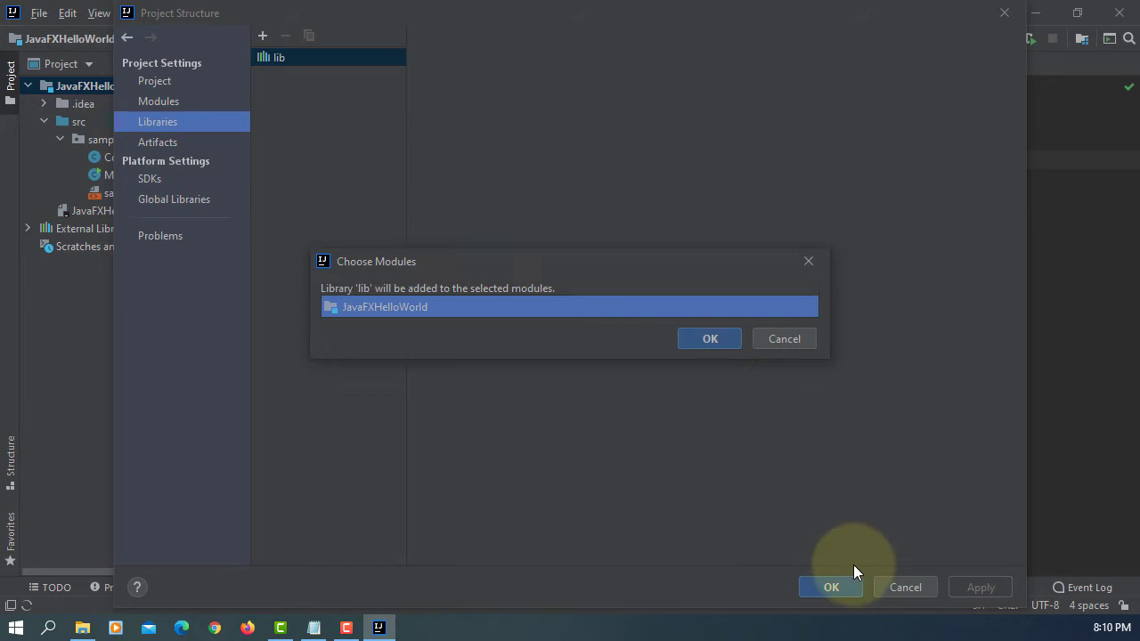
- Assign the lib library to the JavaFXHelloWorld module and apply the project structure changes
{"action": "left_click", "coordinate": [722, 341]}
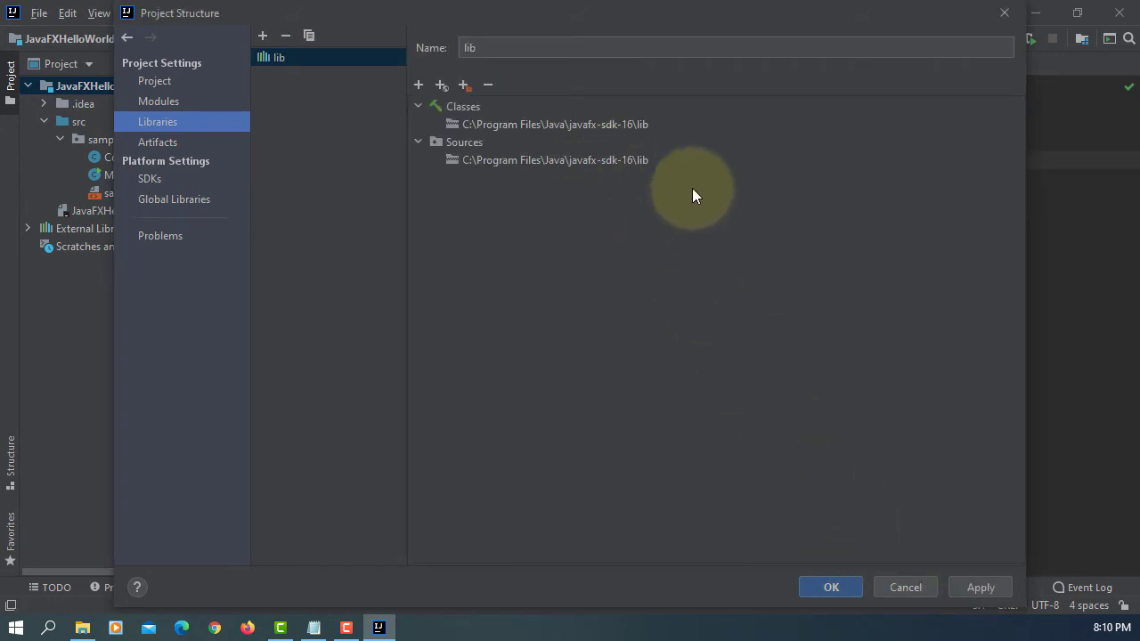
{"action": "left_click", "coordinate": [980, 587]}
{"action": "left_click", "coordinate": [817, 583]}
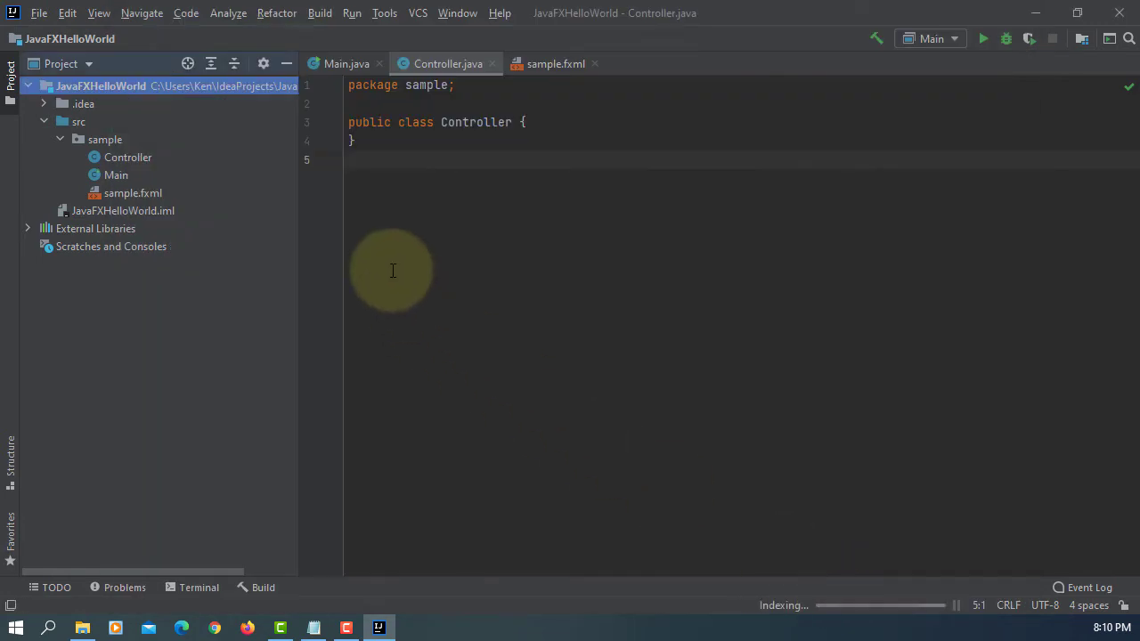
- Change the stage title in Main.java to "JavaFX Hello World" and build the project
{"action": "left_click", "coordinate": [343, 63]}
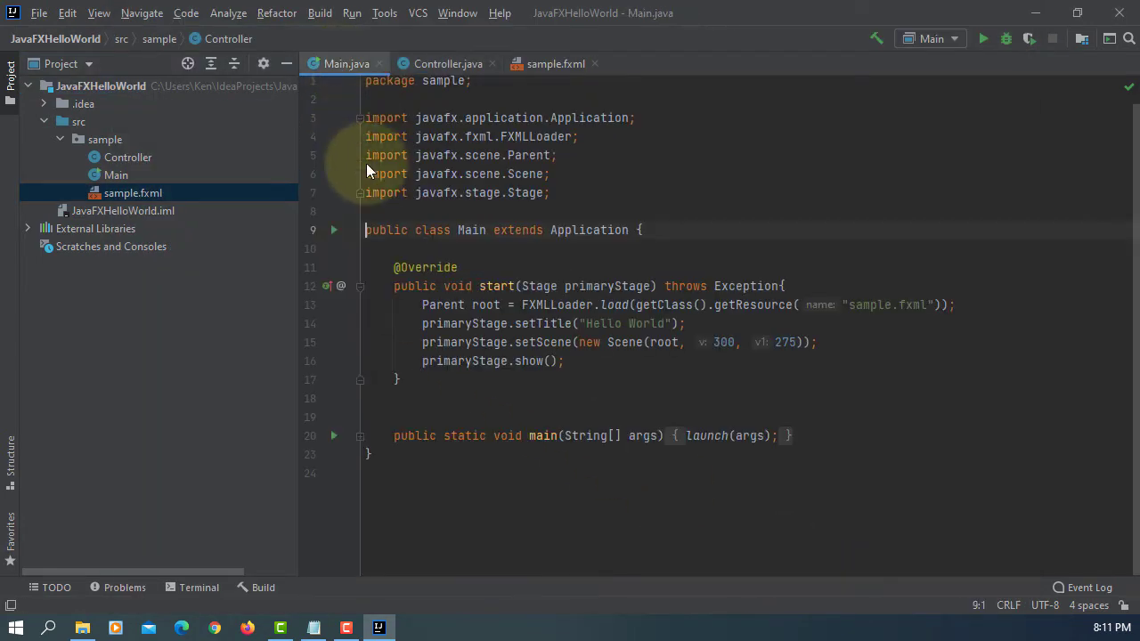
{"action": "left_click", "coordinate": [585, 323]}
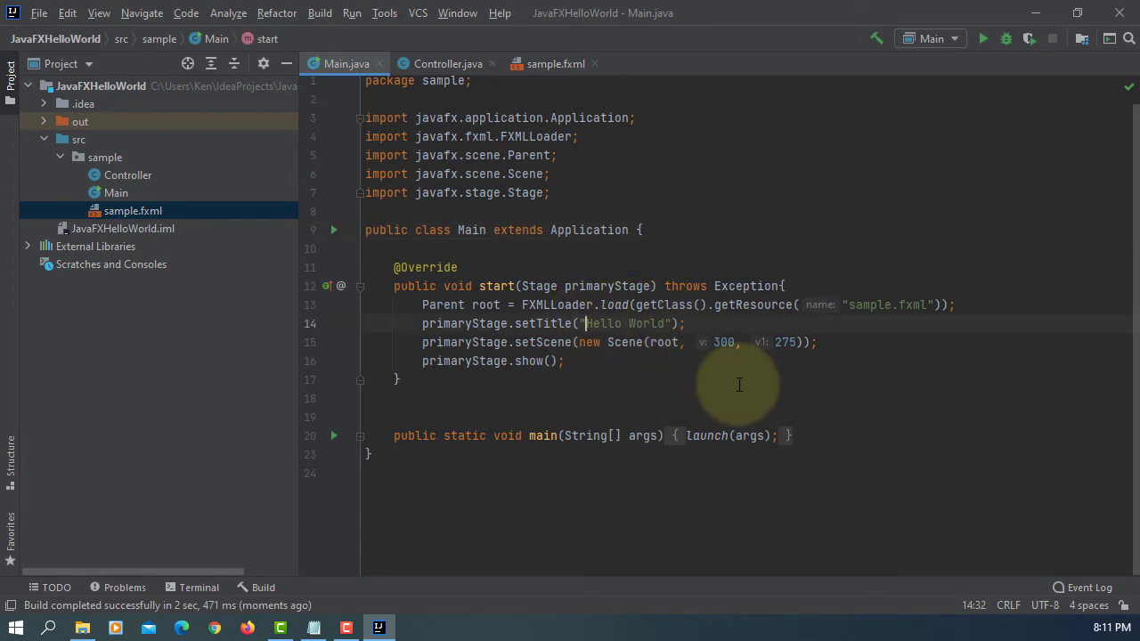
{"action": "type", "text": "JavaFX"}
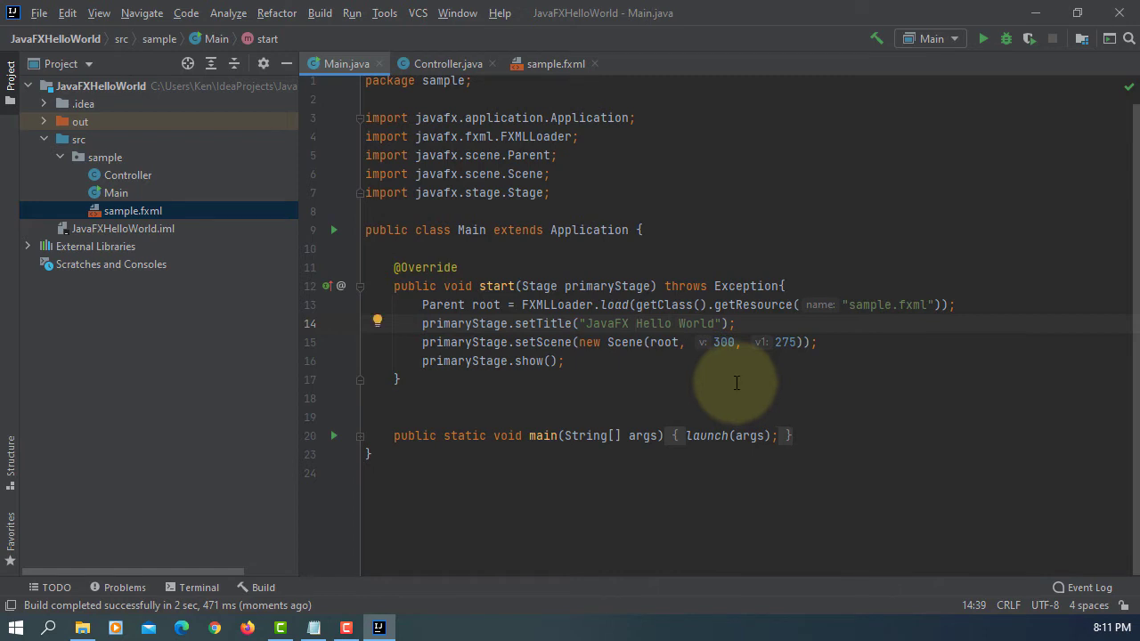
{"action": "left_click", "coordinate": [319, 14]}
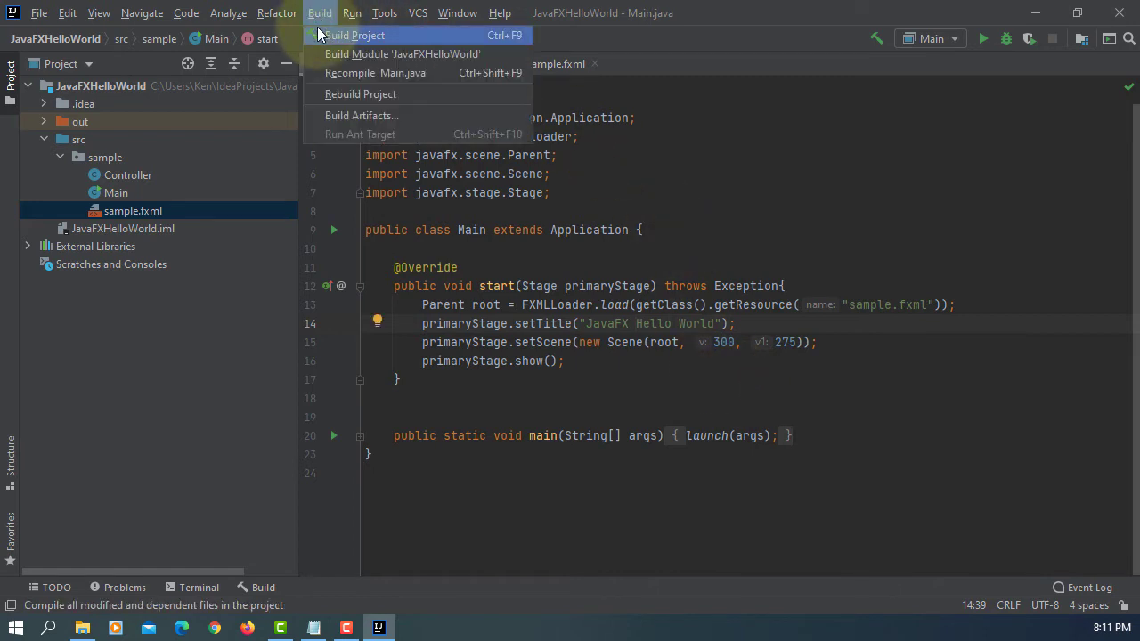
{"action": "left_click", "coordinate": [357, 33]}
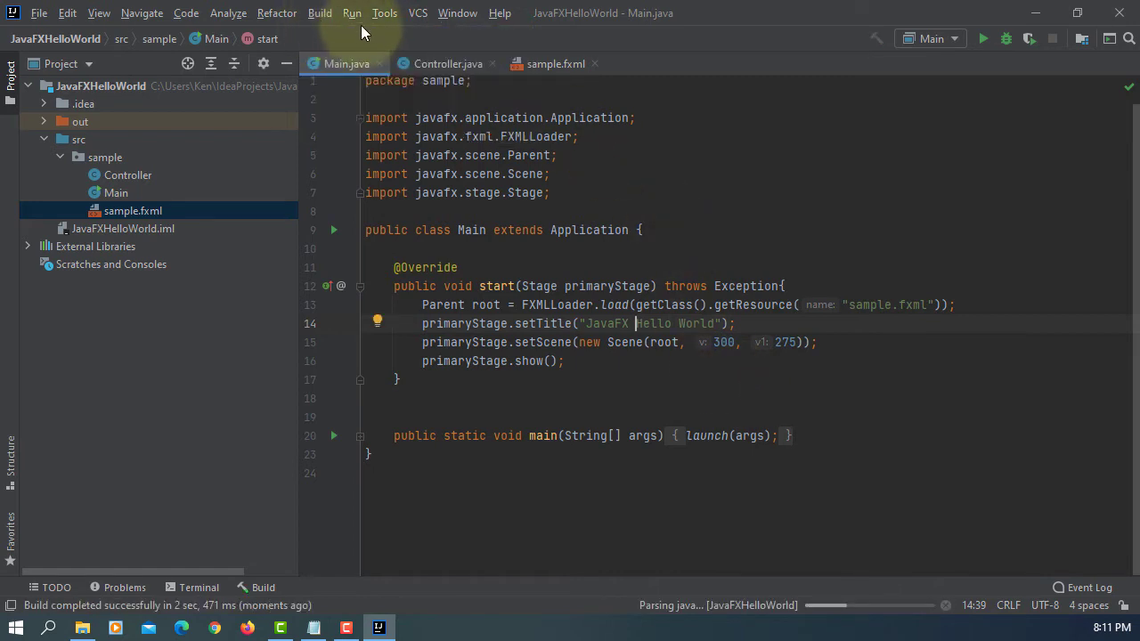
- Add VM options to the Main run configuration and start them with --module-path followed by empty double quotes
{"action": "left_click", "coordinate": [356, 15]}
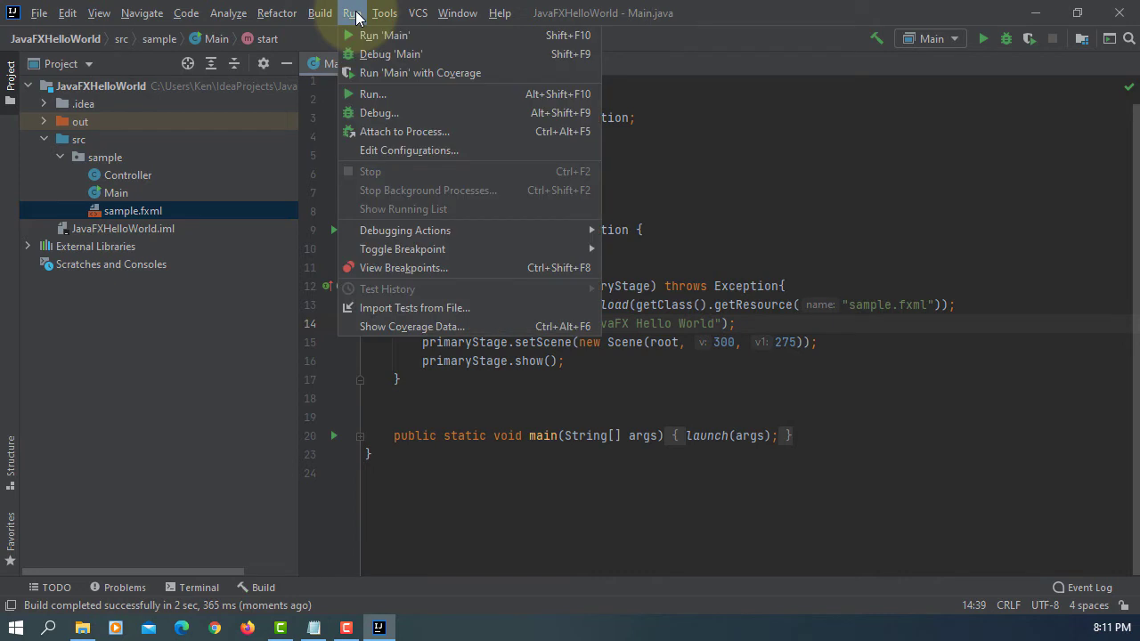
{"action": "left_click", "coordinate": [417, 151]}
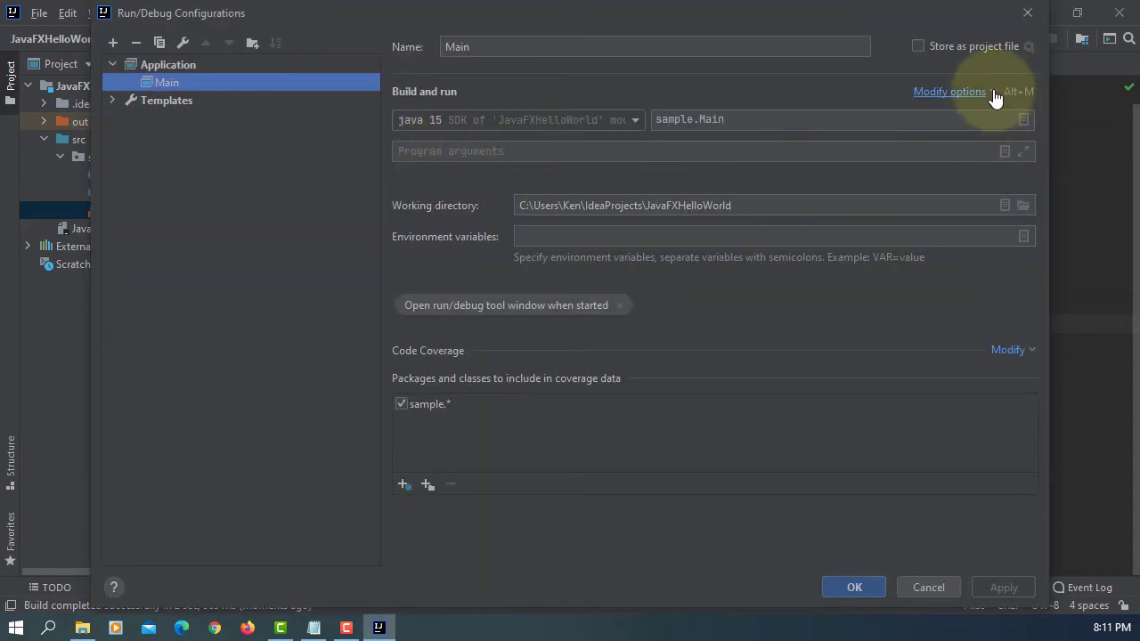
{"action": "left_click", "coordinate": [983, 93]}
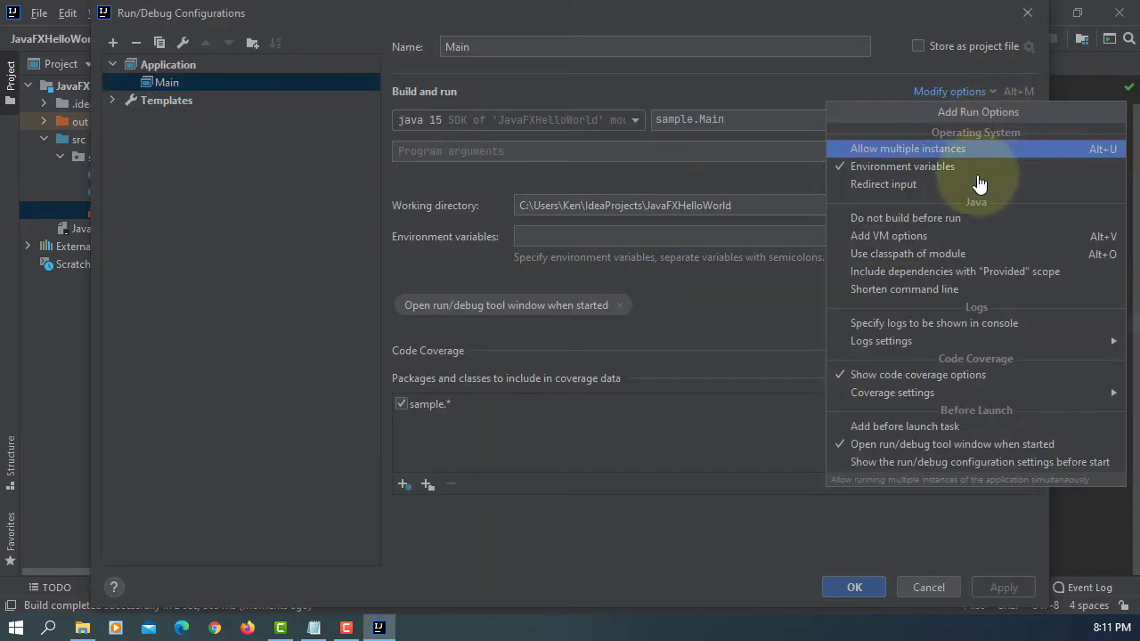
{"action": "left_click", "coordinate": [951, 236]}
{"action": "left_click", "coordinate": [1022, 121]}
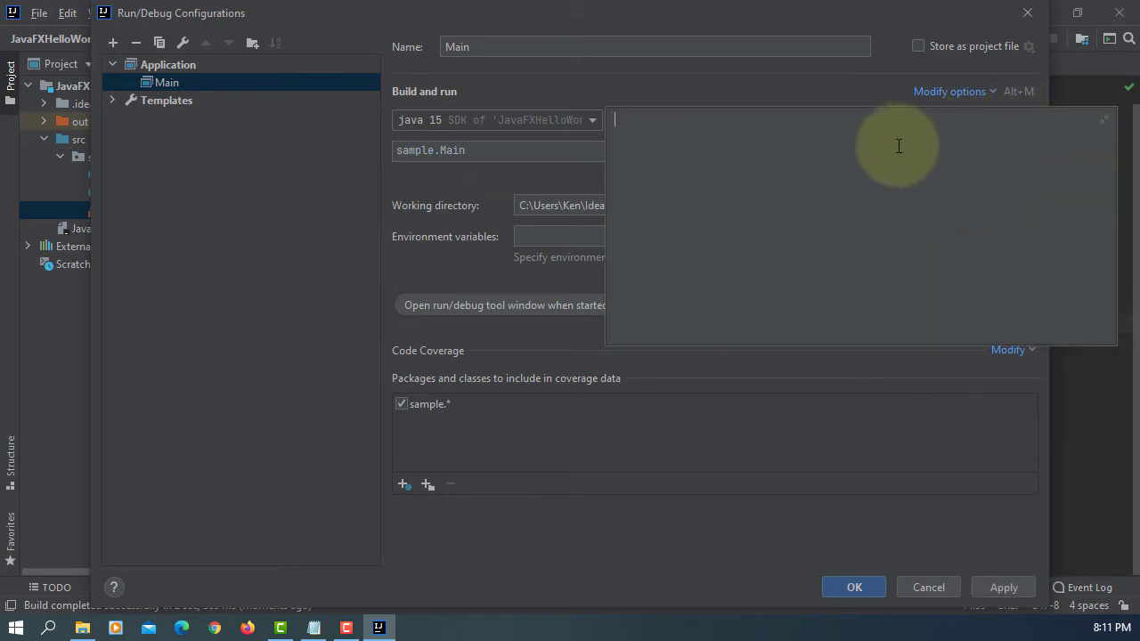
{"action": "type", "text": "--module-path \""}
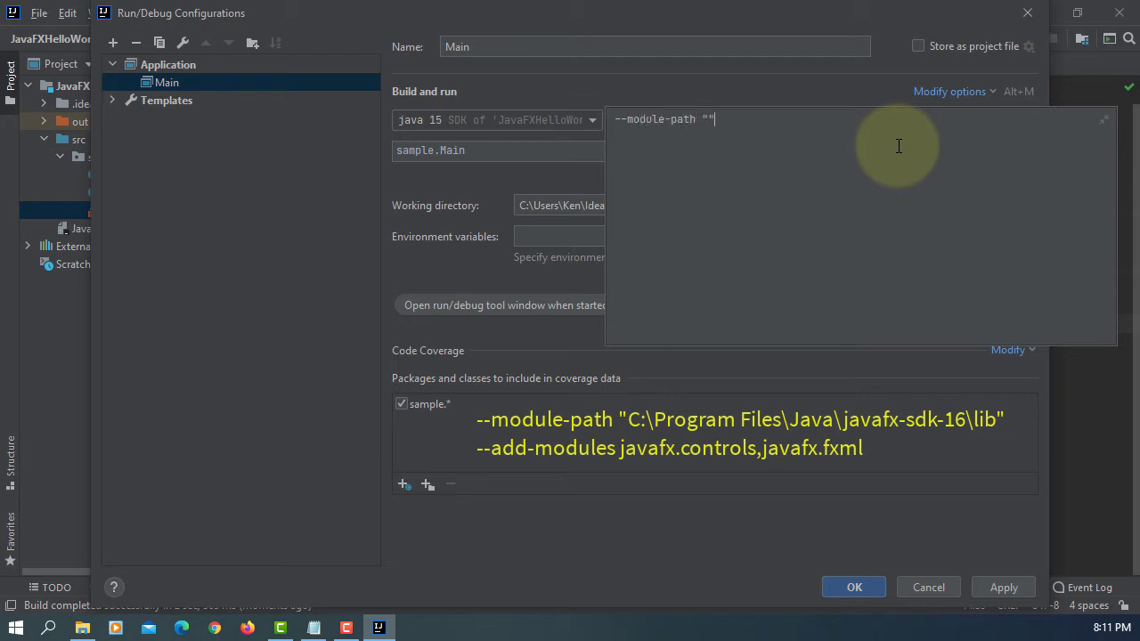
- Copy the javafx-sdk-16\lib folder path from File Explorer into the module-path quotes, add --add-modules javafx.controls,javafx.fxml, and apply the configuration
{"action": "left_click", "coordinate": [93, 628]}
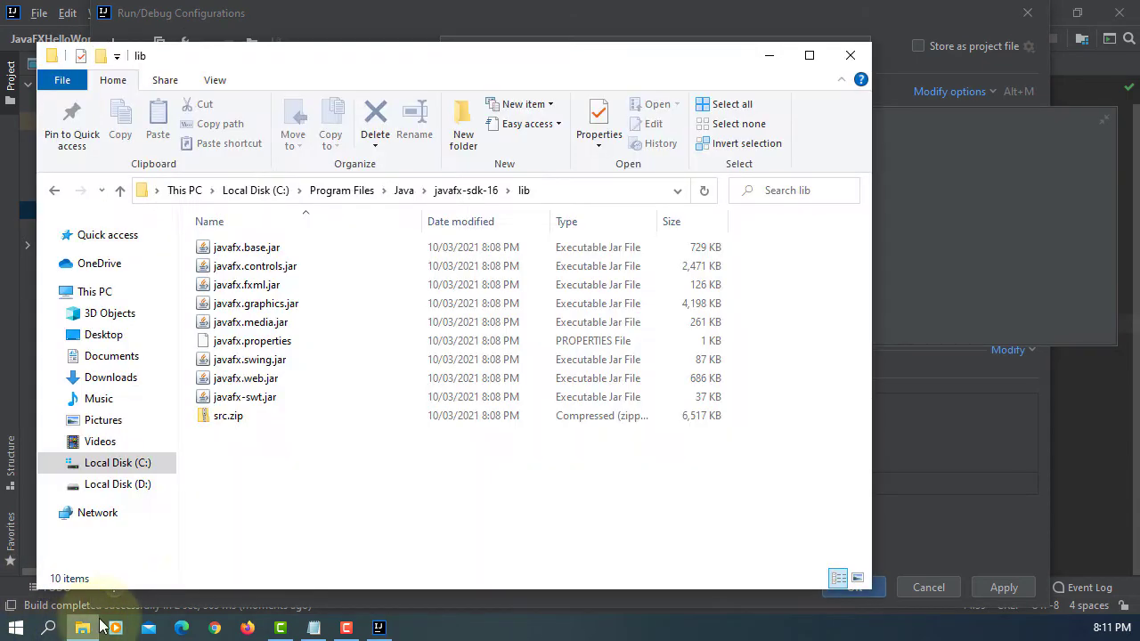
{"action": "left_click", "coordinate": [555, 190]}
{"action": "right_click", "coordinate": [556, 190]}
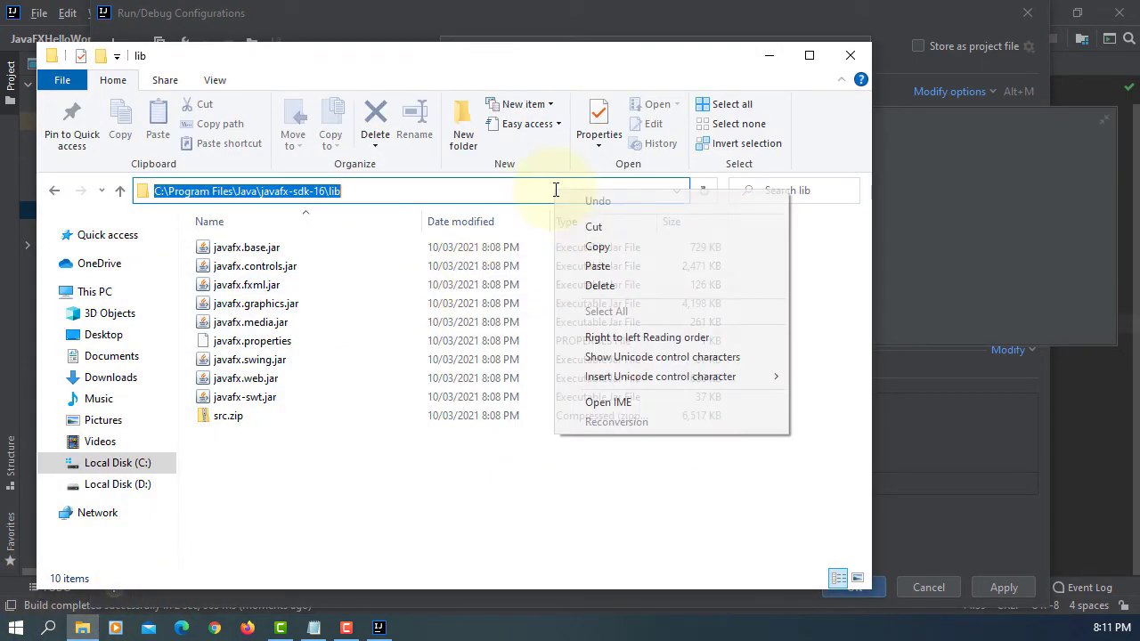
{"action": "left_click", "coordinate": [595, 246]}
{"action": "left_click", "coordinate": [769, 55]}
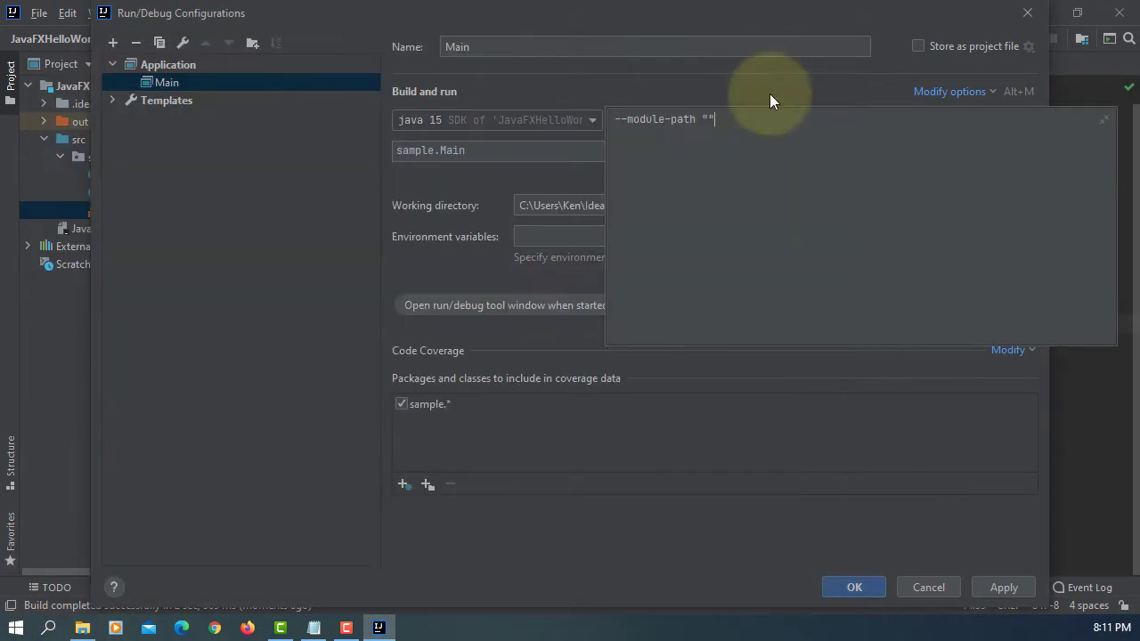
{"action": "key", "text": "ctrl+v"}
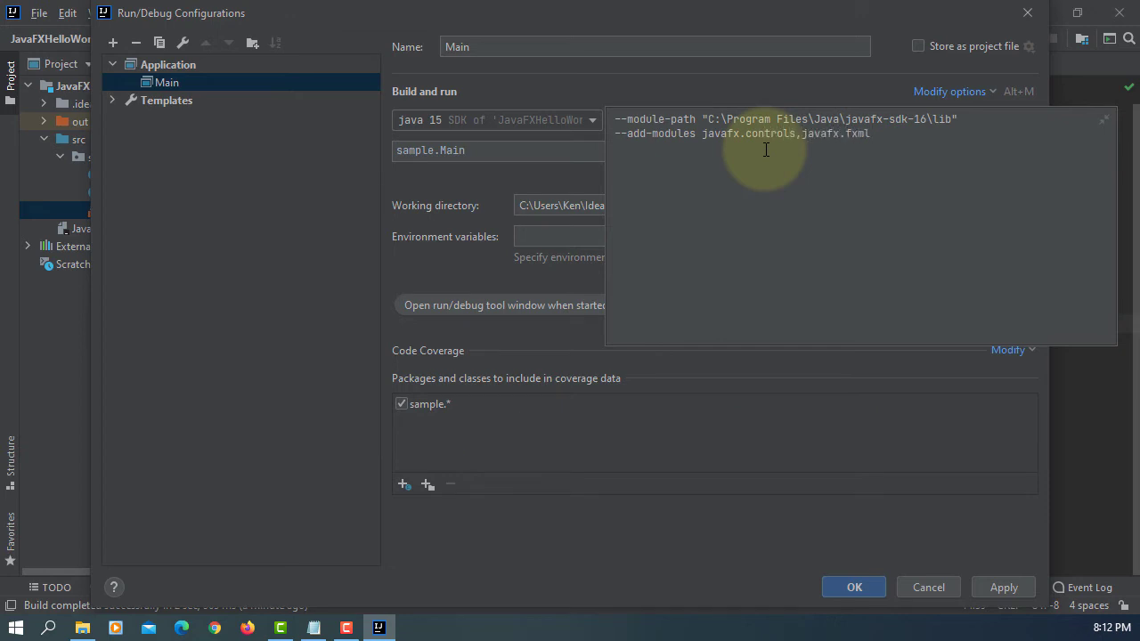
{"action": "left_click", "coordinate": [1000, 589]}
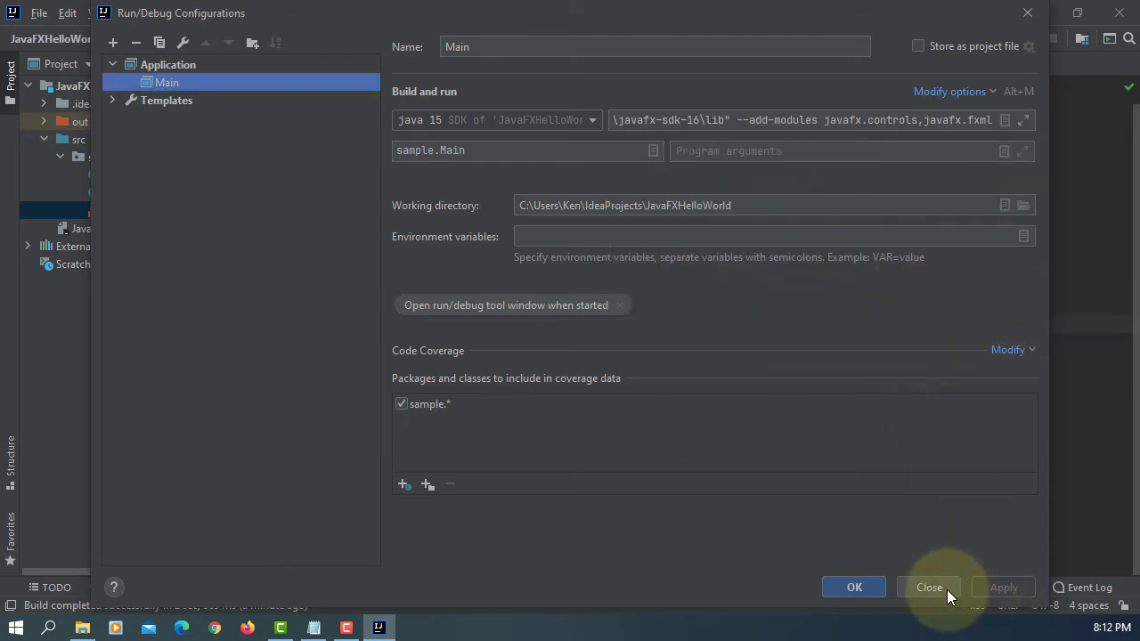
{"action": "left_click", "coordinate": [866, 588]}
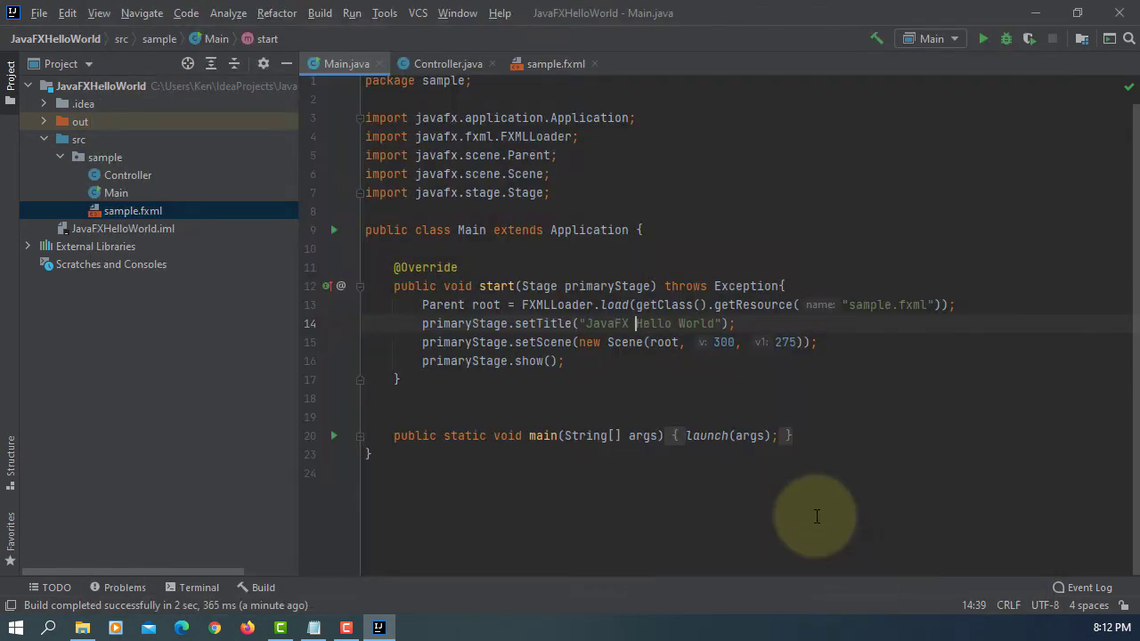
- Run Main, then close the JavaFX Hello World window and hide the run output
{"action": "left_click", "coordinate": [352, 13]}
{"action": "left_click", "coordinate": [374, 32]}
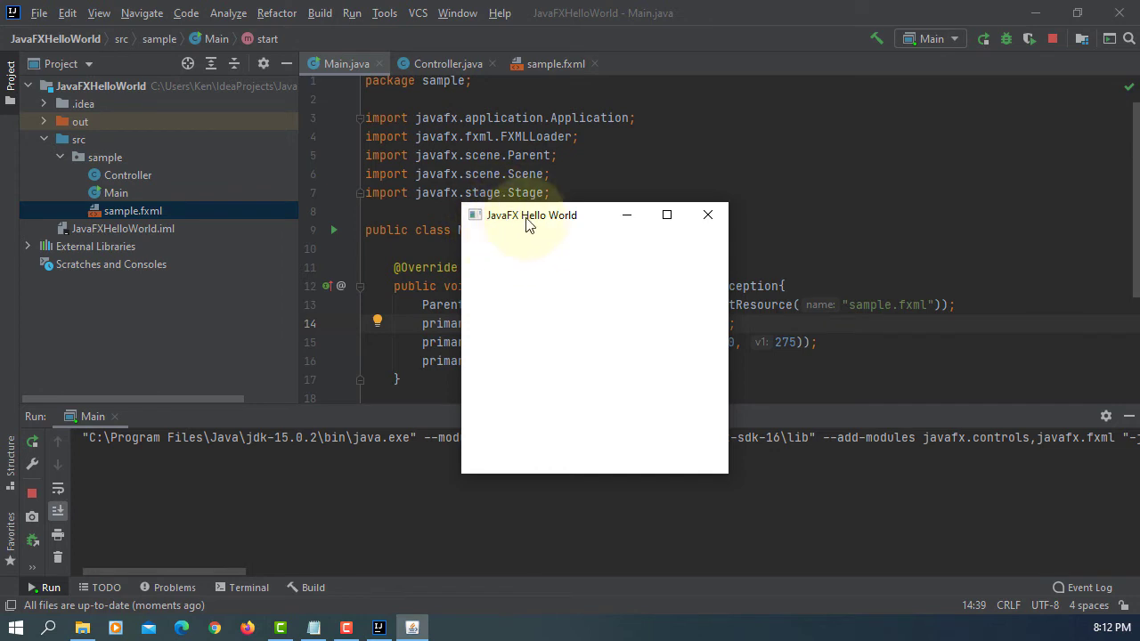
{"action": "left_click", "coordinate": [720, 215]}
{"action": "left_click", "coordinate": [1128, 416]}
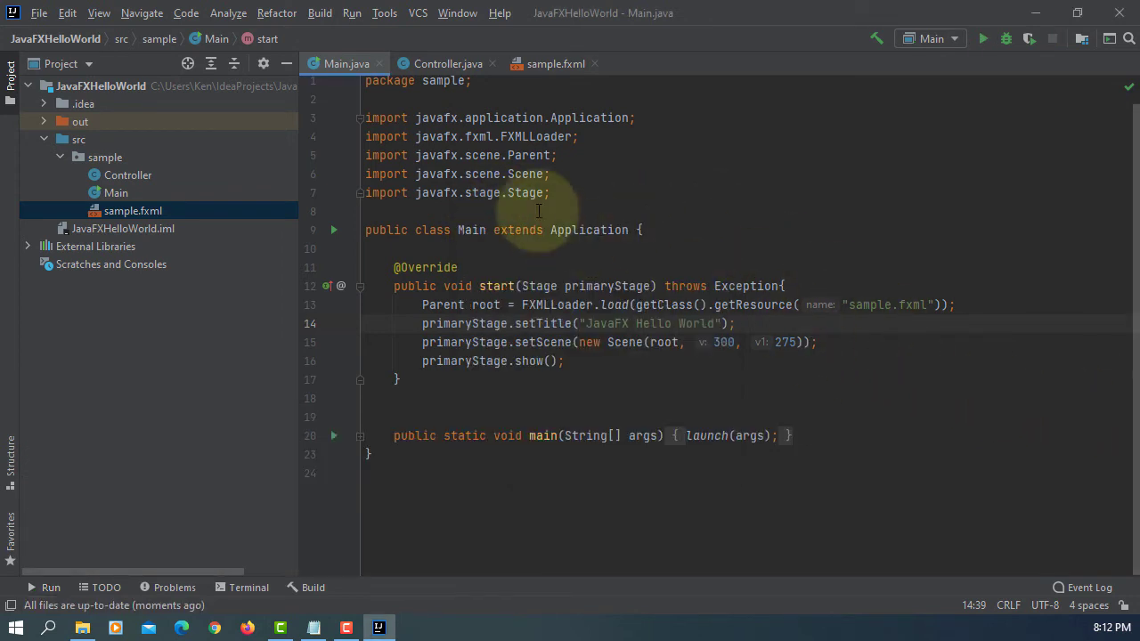
- Open sample.fxml in Scene Builder and add a Button control inside the GridPane
{"action": "right_click", "coordinate": [203, 212]}
{"action": "left_click", "coordinate": [343, 594]}
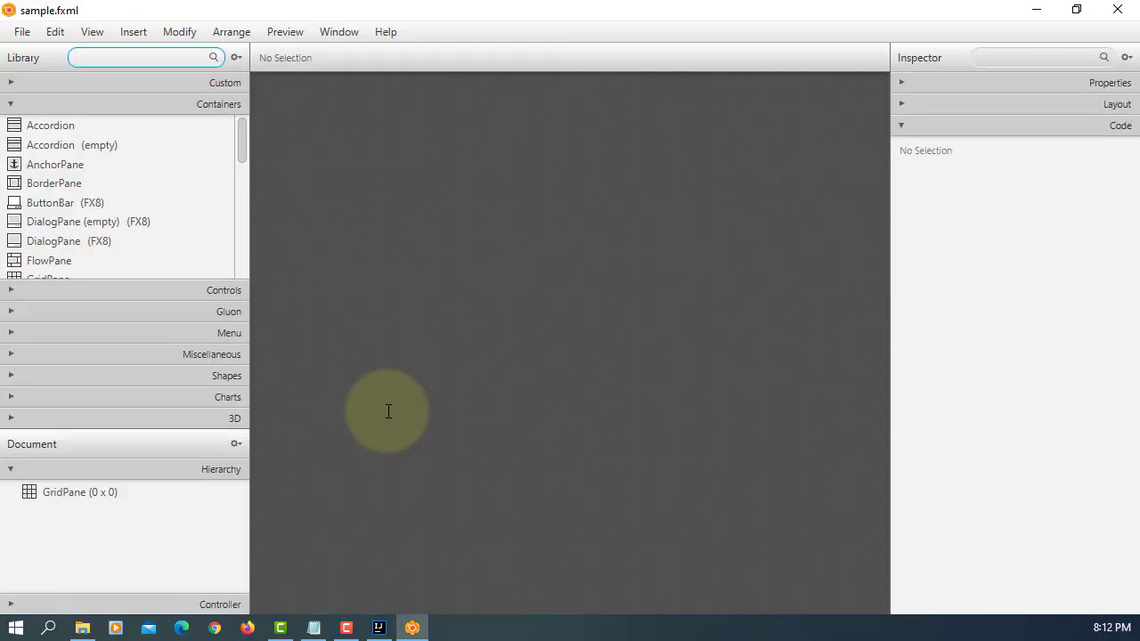
{"action": "left_click", "coordinate": [106, 491]}
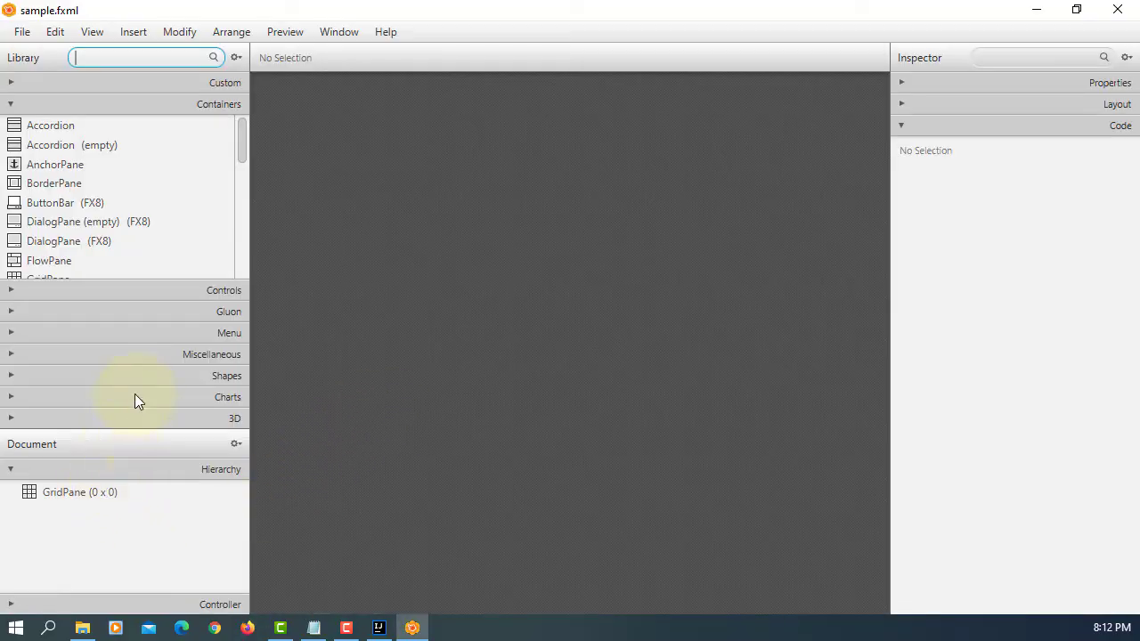
{"action": "left_click", "coordinate": [200, 295]}
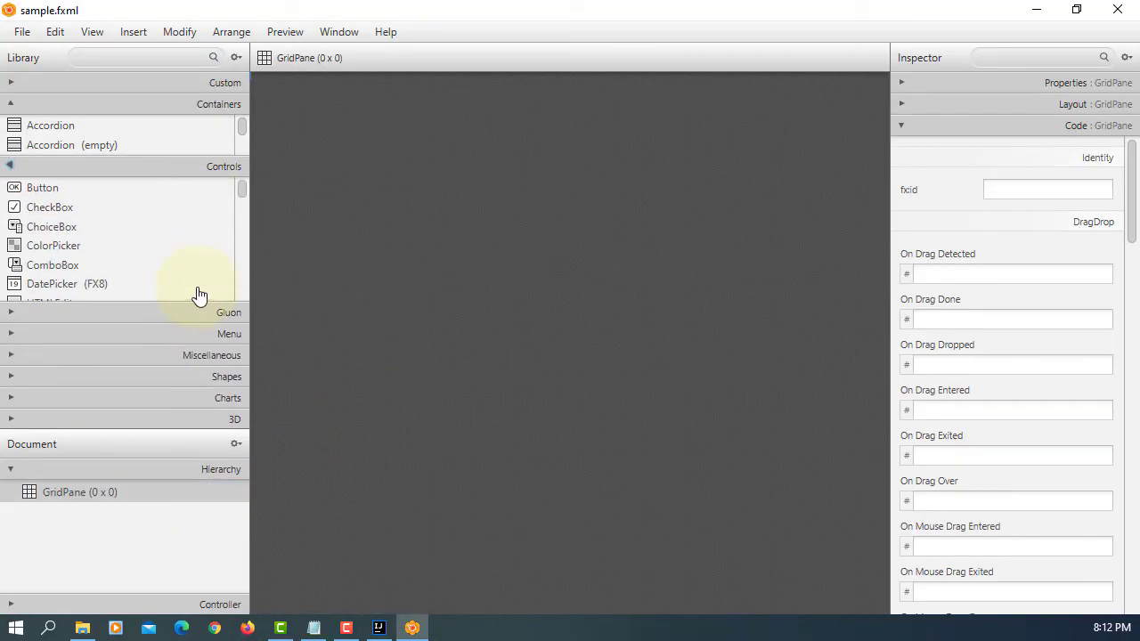
{"action": "left_click_drag", "start_coordinate": [46, 157], "coordinate": [117, 497]}
{"action": "left_click_drag", "start_coordinate": [203, 519], "coordinate": [203, 519]}
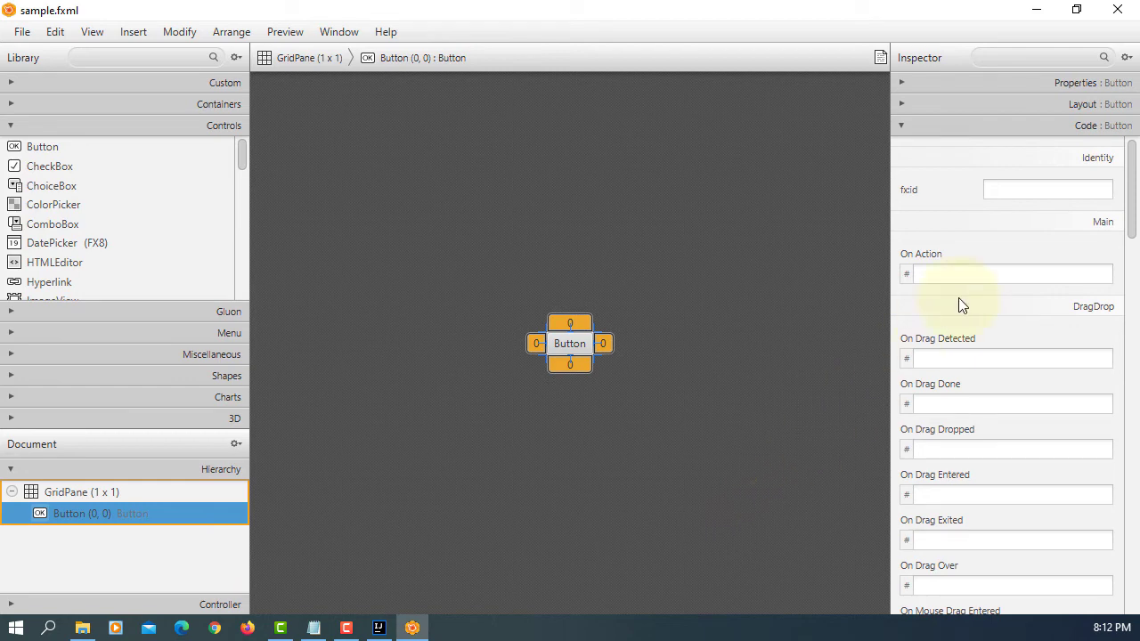
- Set the button's fx:id to btnOK and its On Action handler to handleBtnOK
{"action": "left_click", "coordinate": [1014, 195]}
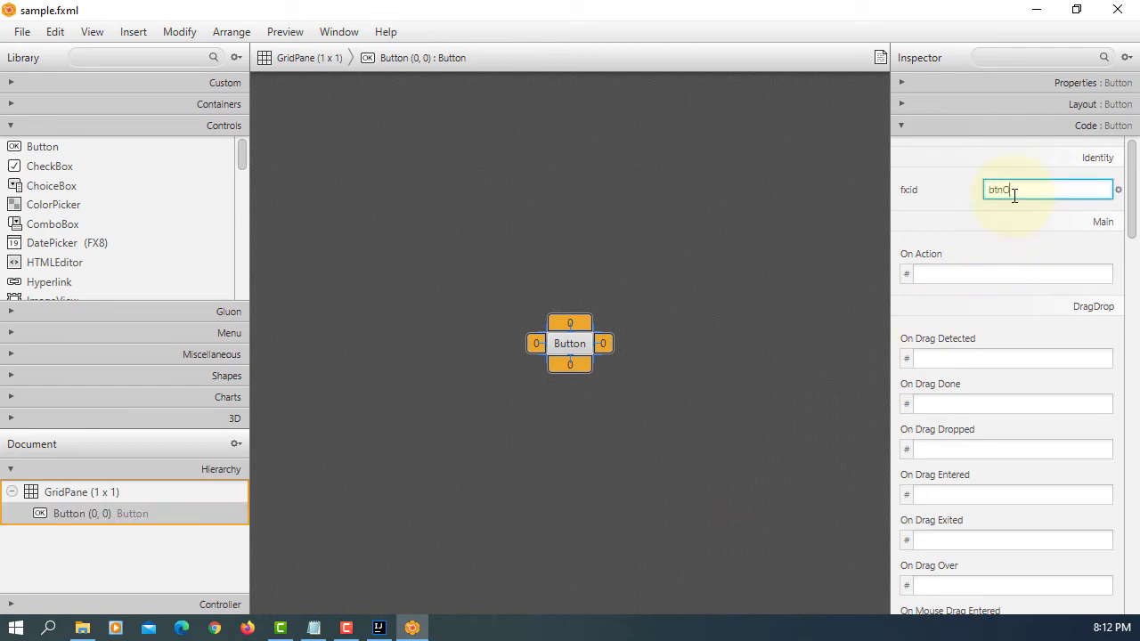
{"action": "key", "text": "Return"}
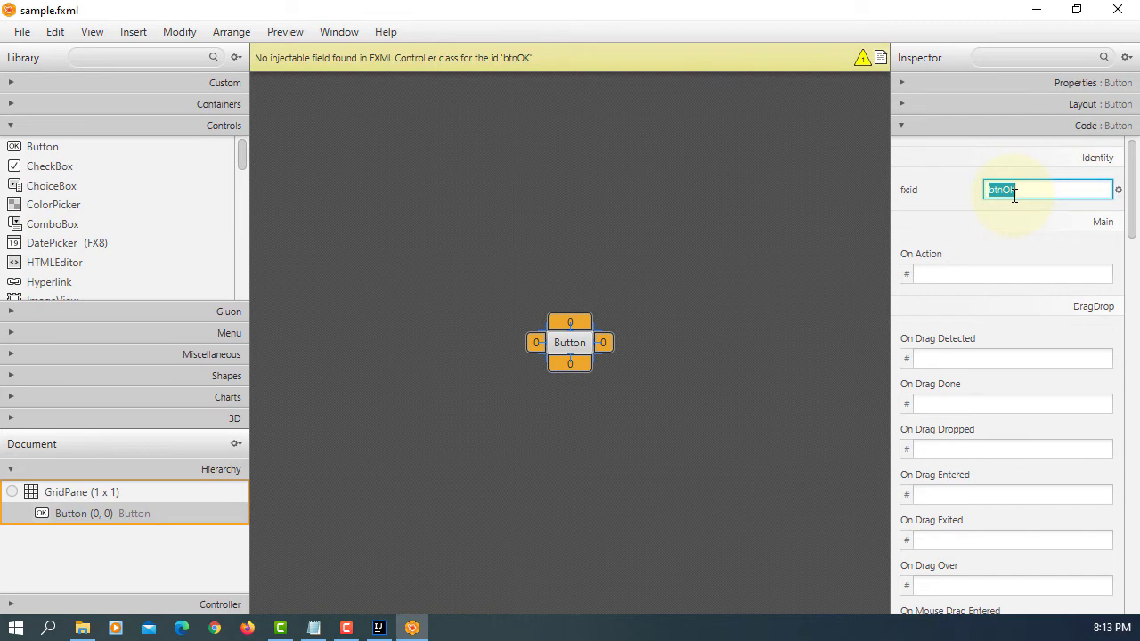
{"action": "left_click", "coordinate": [1047, 276]}
{"action": "type", "text": "handleBtnOK"}
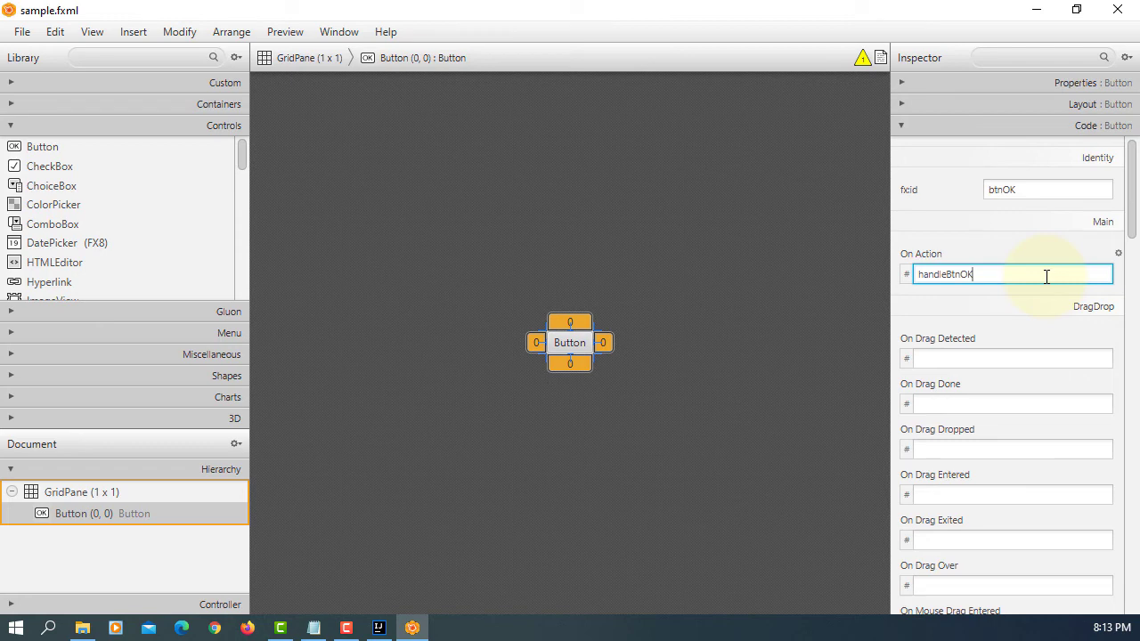
{"action": "key", "text": "Return"}
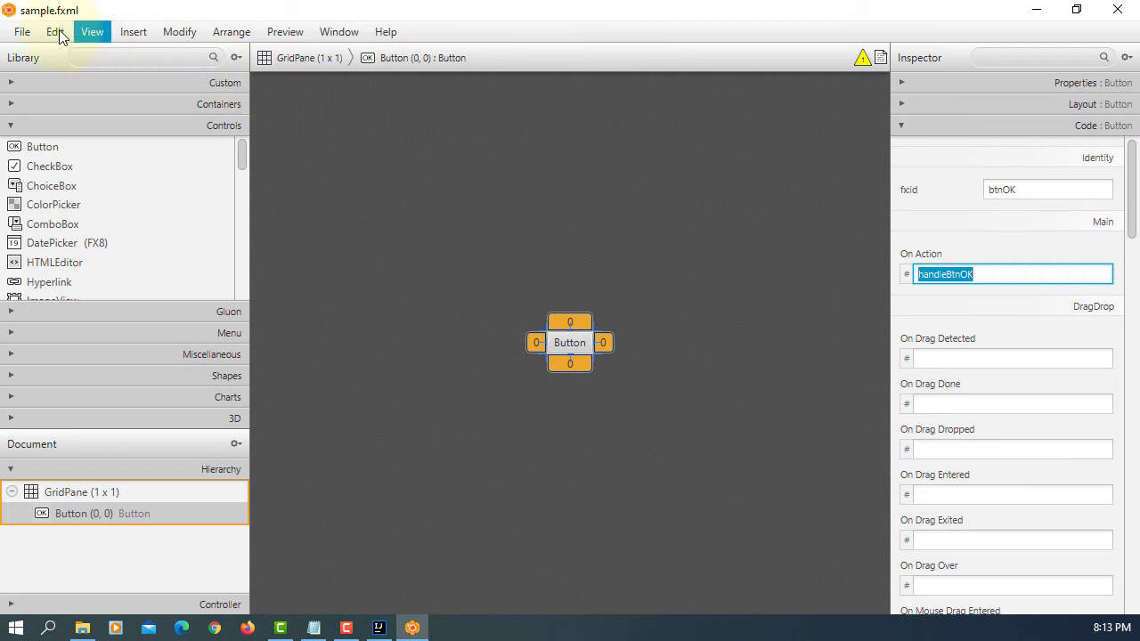
- Save sample.fxml and minimize Scene Builder to return to IntelliJ IDEA
{"action": "left_click", "coordinate": [23, 33]}
{"action": "left_click", "coordinate": [40, 152]}
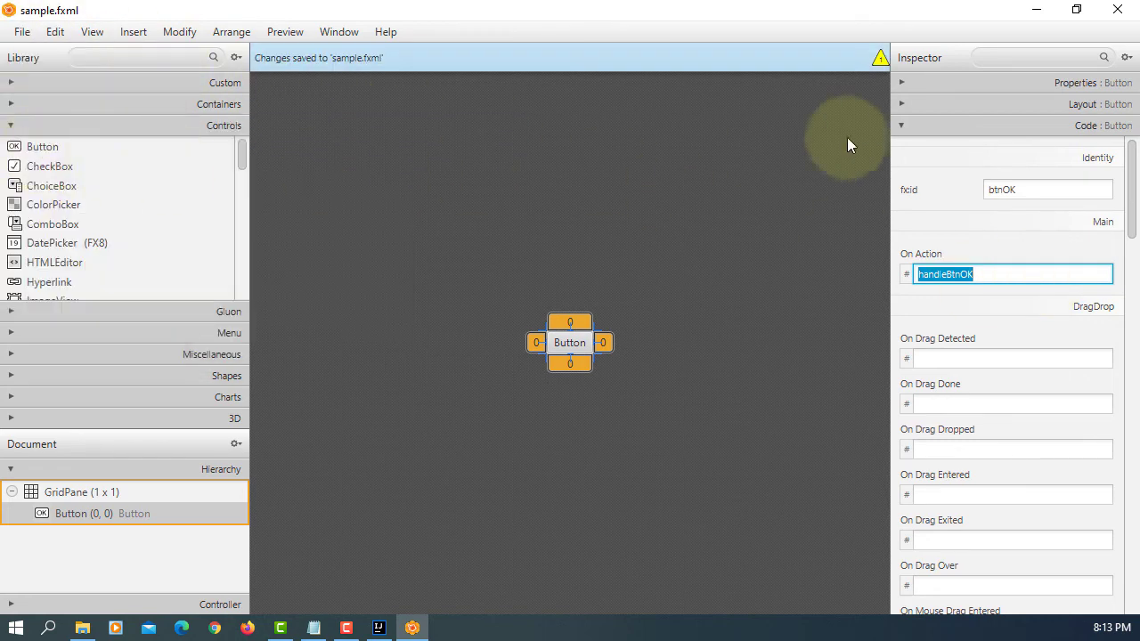
{"action": "left_click", "coordinate": [1037, 9]}
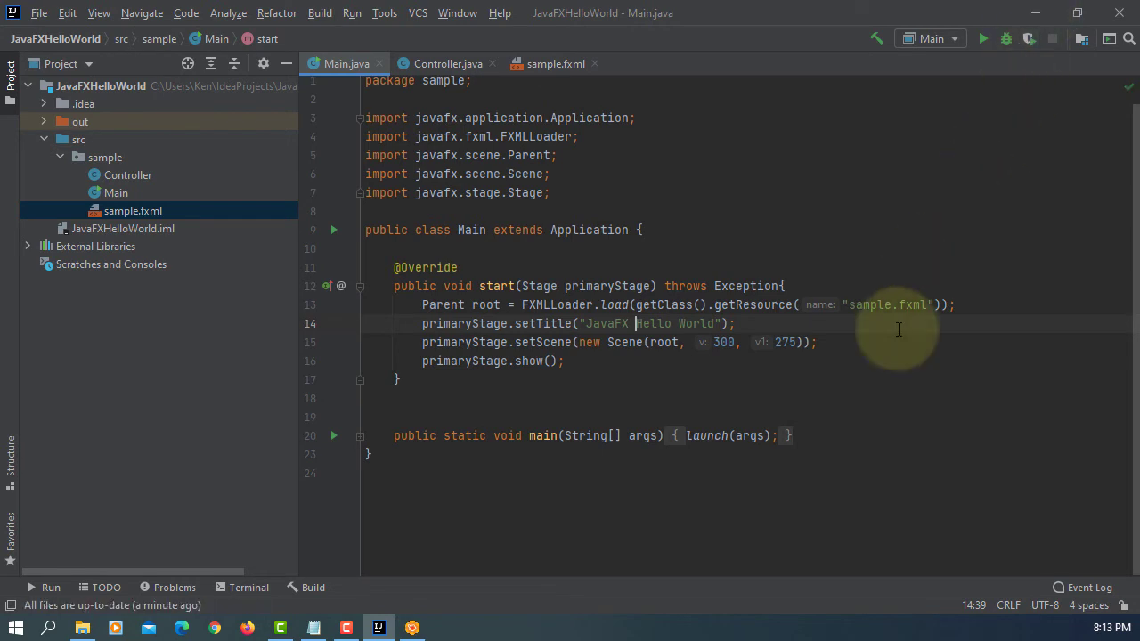
- From the unresolved btnOK id in sample.fxml, generate the matching Button field in the Controller class with a quick fix
{"action": "left_click", "coordinate": [554, 63]}
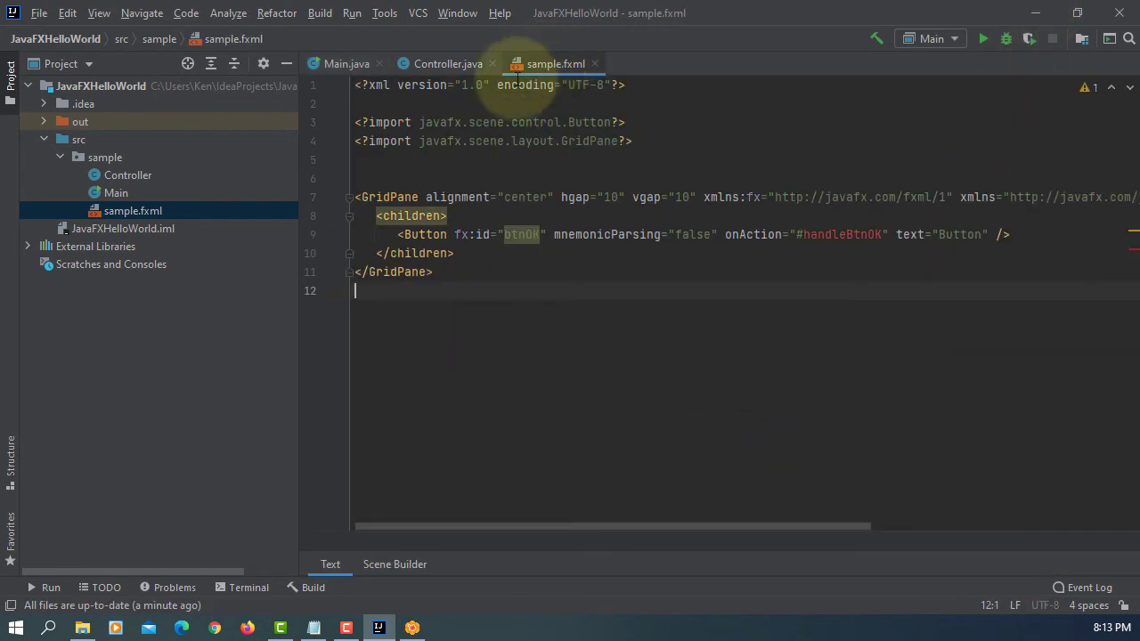
{"action": "left_click", "coordinate": [504, 235]}
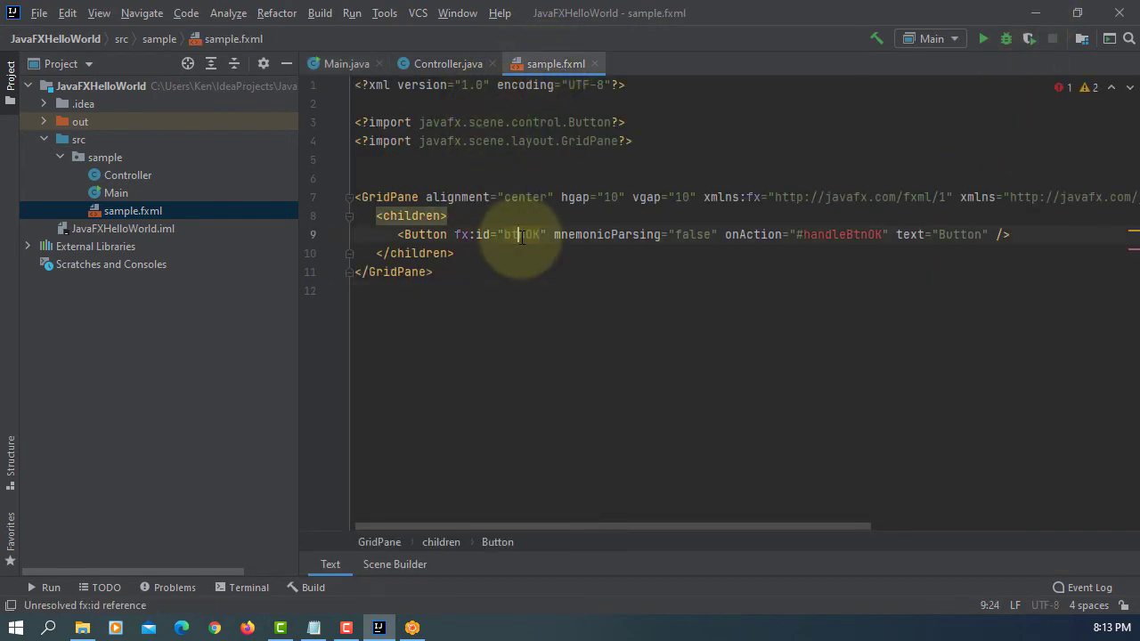
{"action": "left_click", "coordinate": [365, 233]}
{"action": "left_click", "coordinate": [395, 253]}
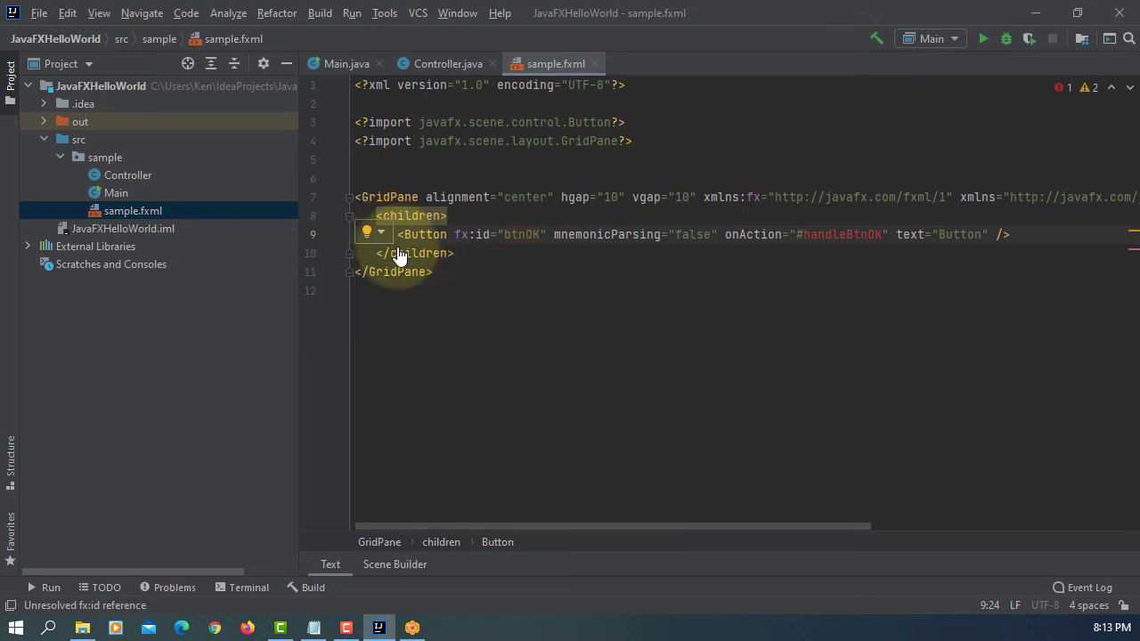
- From the handleBtnOK reference in sample.fxml, generate the matching event handler method in the Controller class
{"action": "left_click", "coordinate": [538, 68]}
{"action": "left_click", "coordinate": [828, 235]}
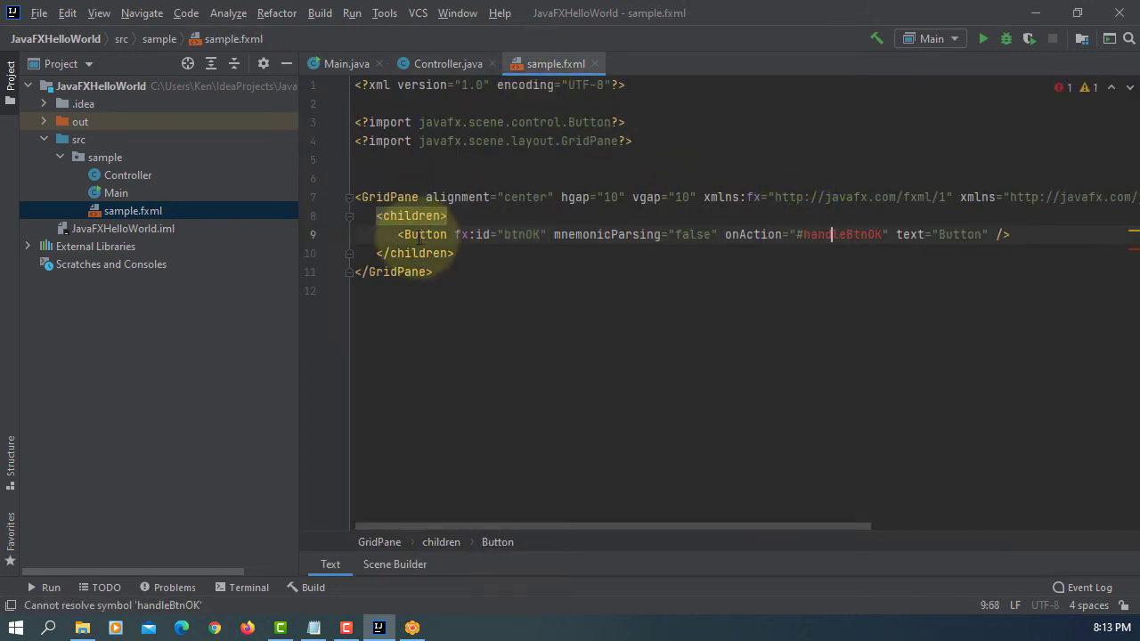
{"action": "left_click", "coordinate": [385, 232]}
{"action": "left_click", "coordinate": [394, 254]}
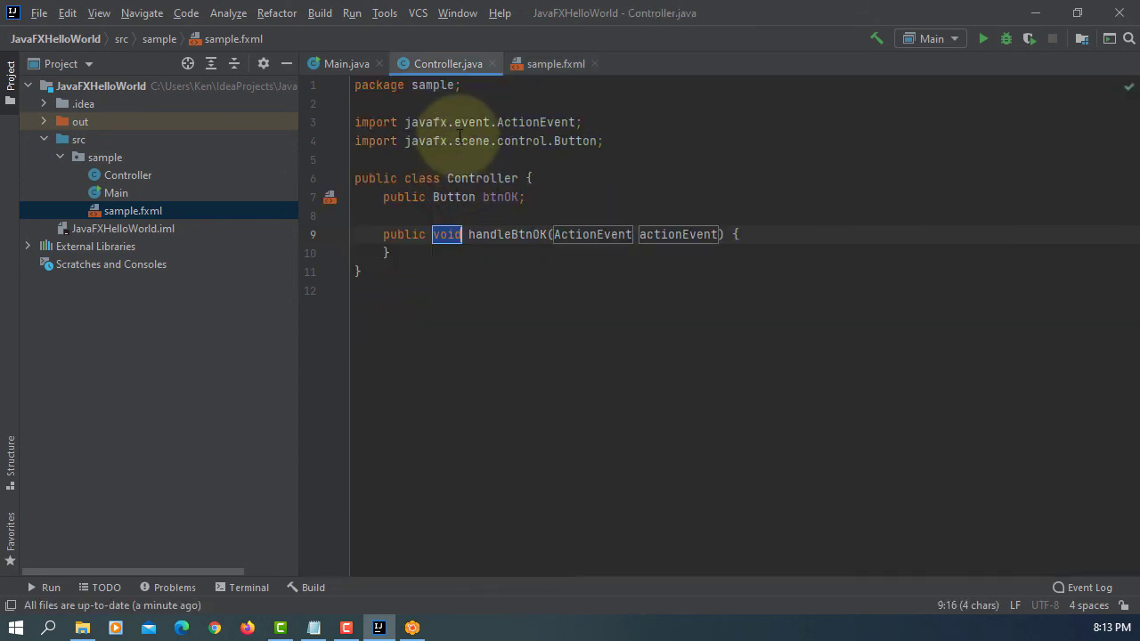
{"action": "left_click", "coordinate": [405, 198]}
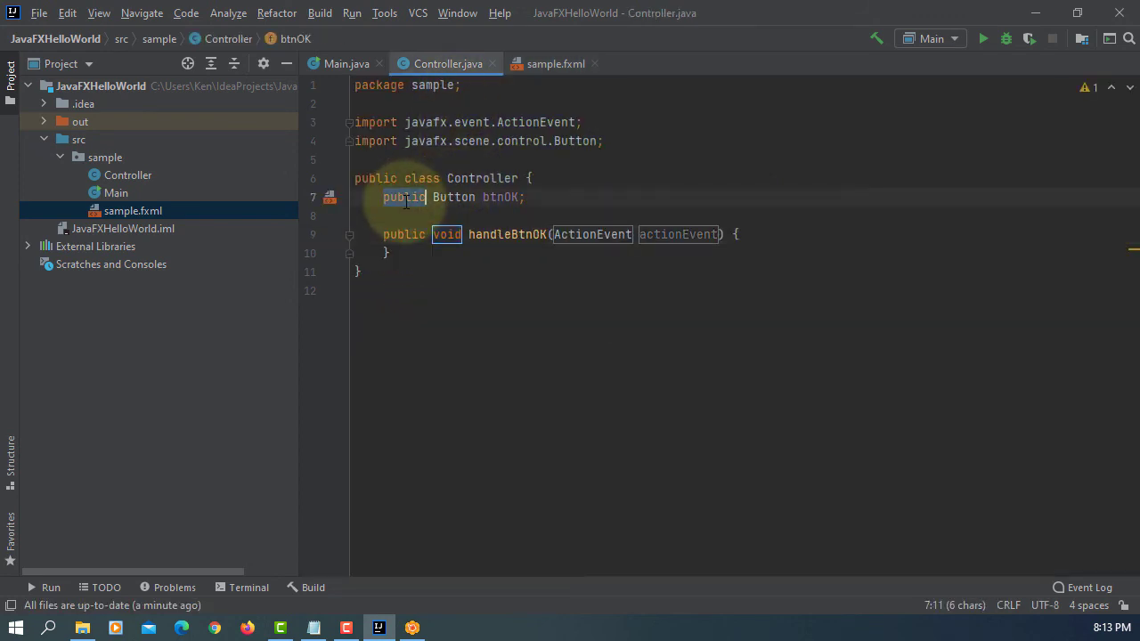
{"action": "type", "text": "private"}
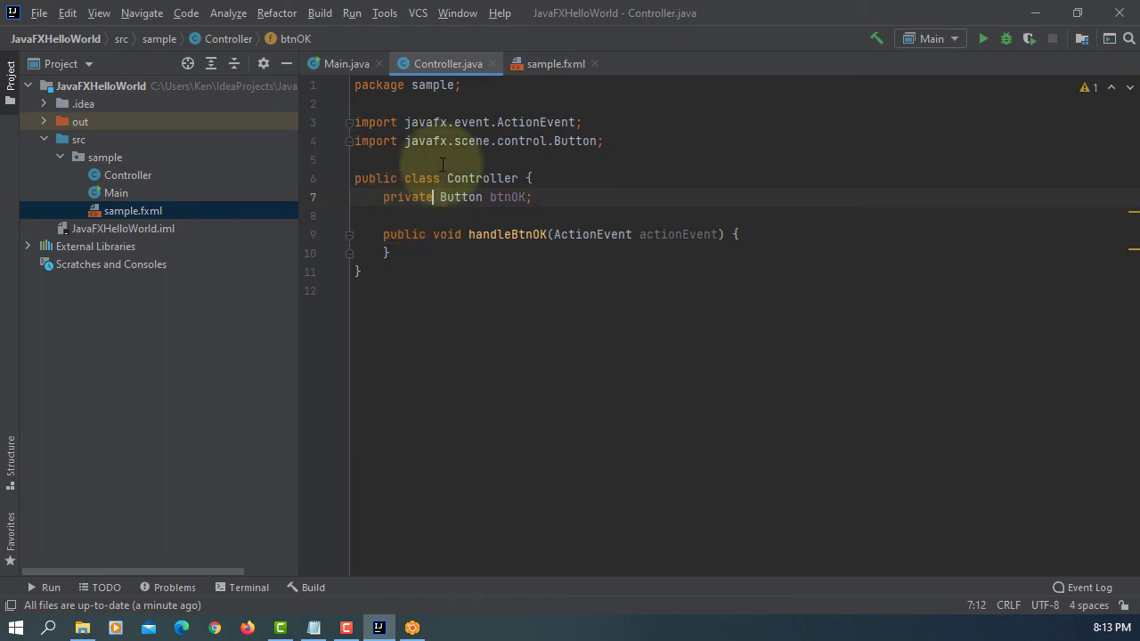
{"action": "left_click", "coordinate": [547, 63]}
{"action": "left_click", "coordinate": [517, 234]}
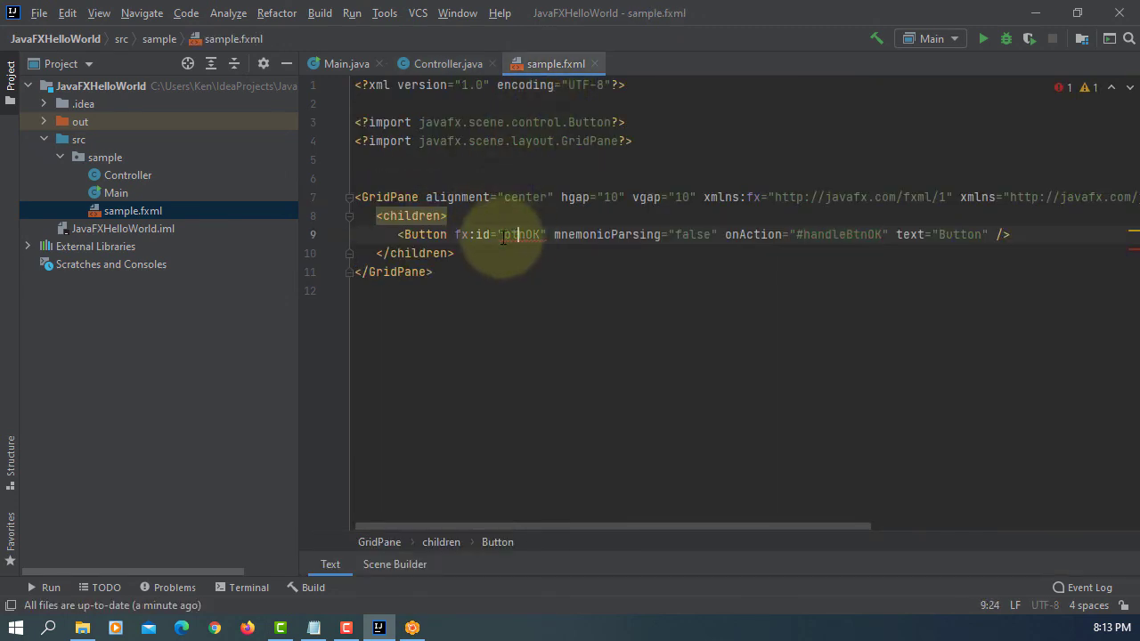
{"action": "left_click", "coordinate": [366, 232]}
{"action": "left_click", "coordinate": [382, 254]}
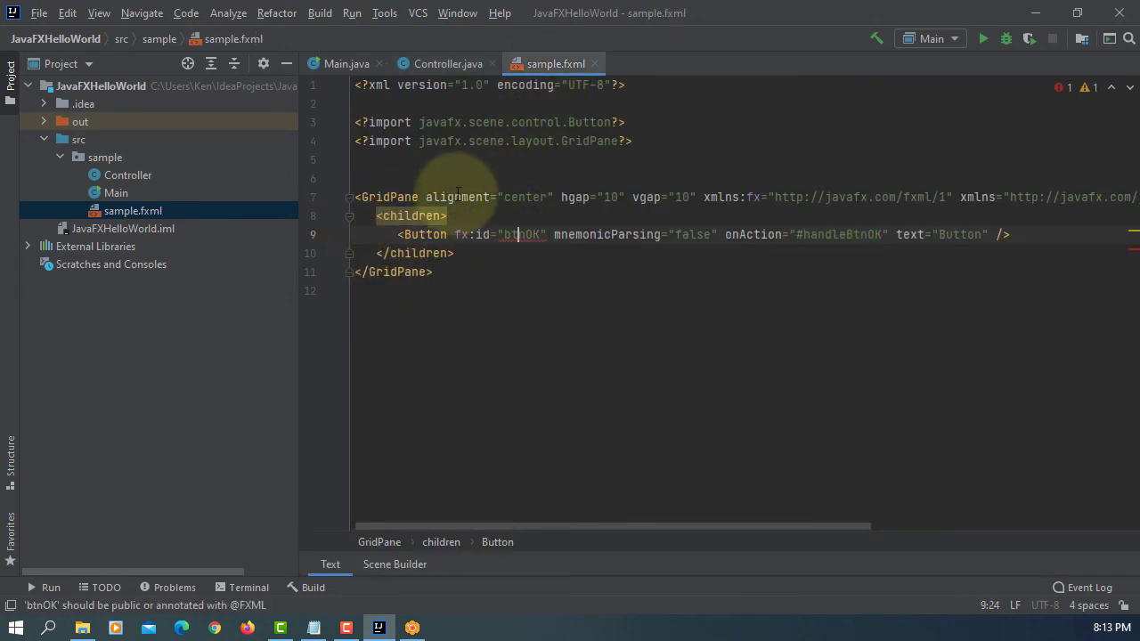
- In Controller.java, add a System.out.println statement printing "JavaFX Hello World!" to the handleBtnOK method
{"action": "left_click", "coordinate": [458, 64]}
{"action": "left_click", "coordinate": [748, 272]}
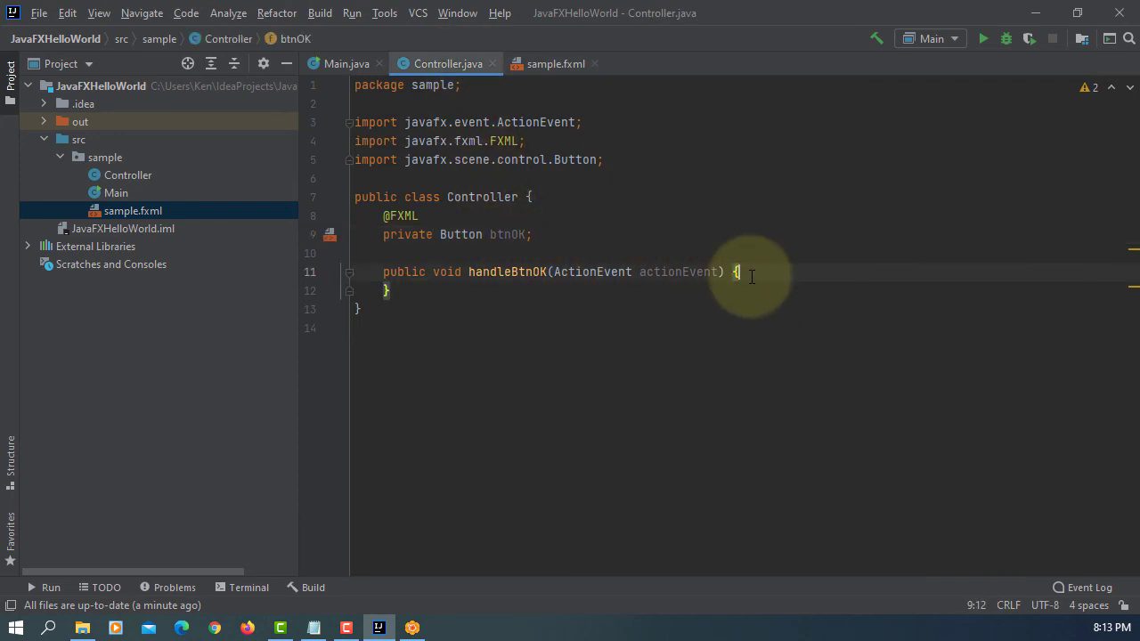
{"action": "key", "text": "Return"}
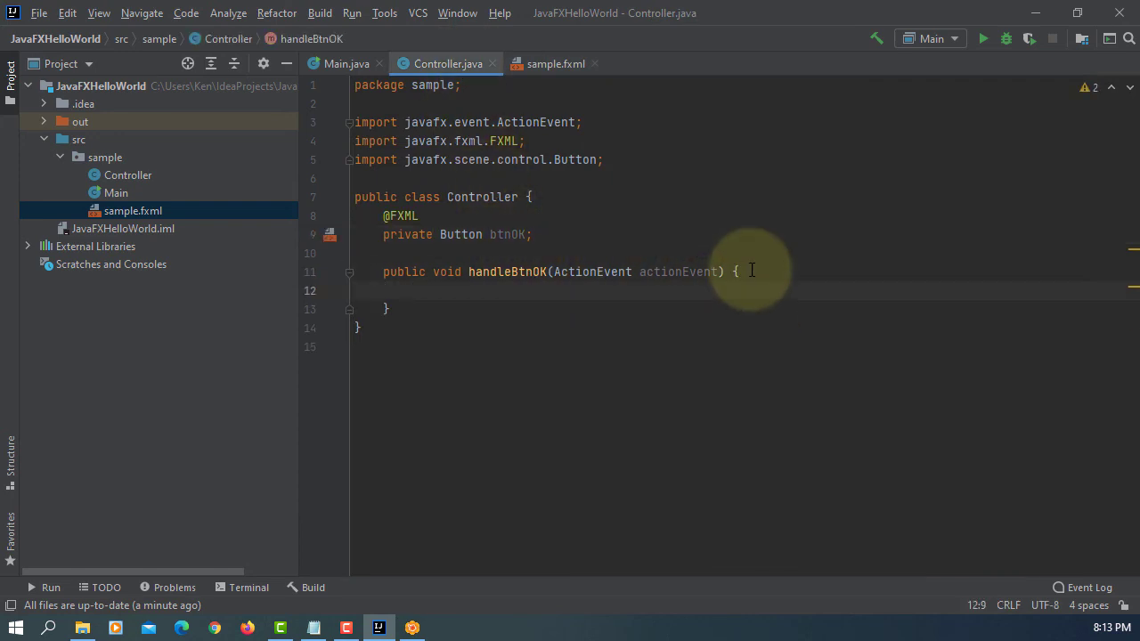
{"action": "type", "text": "sout"}
{"action": "key", "text": "Tab"}
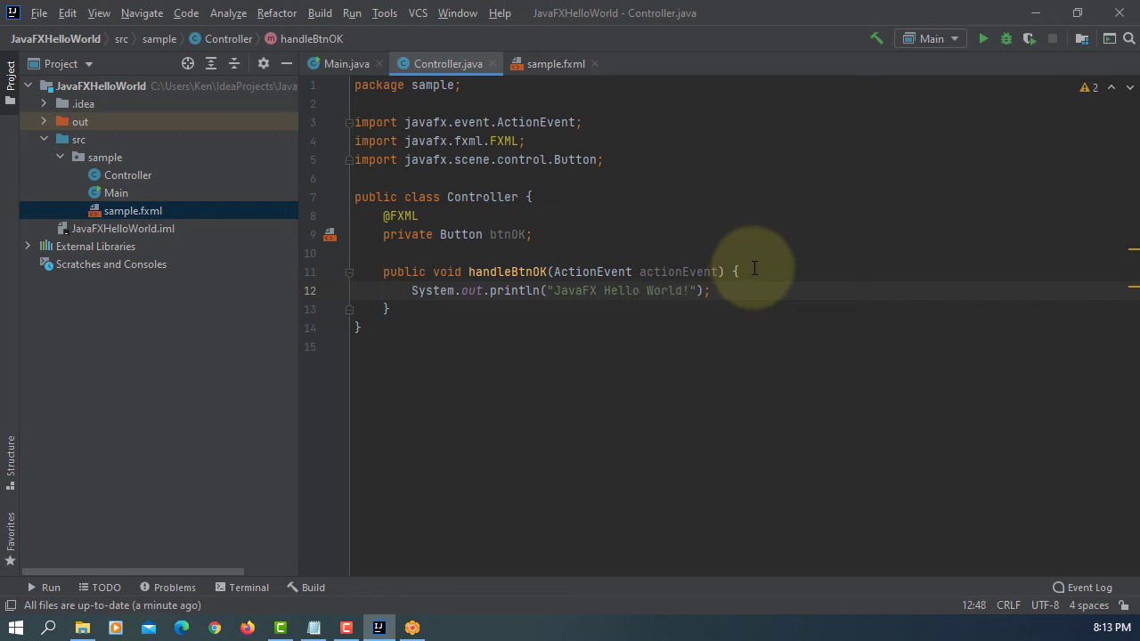
- Run Main and test the button in the JavaFX Hello World window, closing the window and hiding the run output when done
{"action": "left_click", "coordinate": [353, 14]}
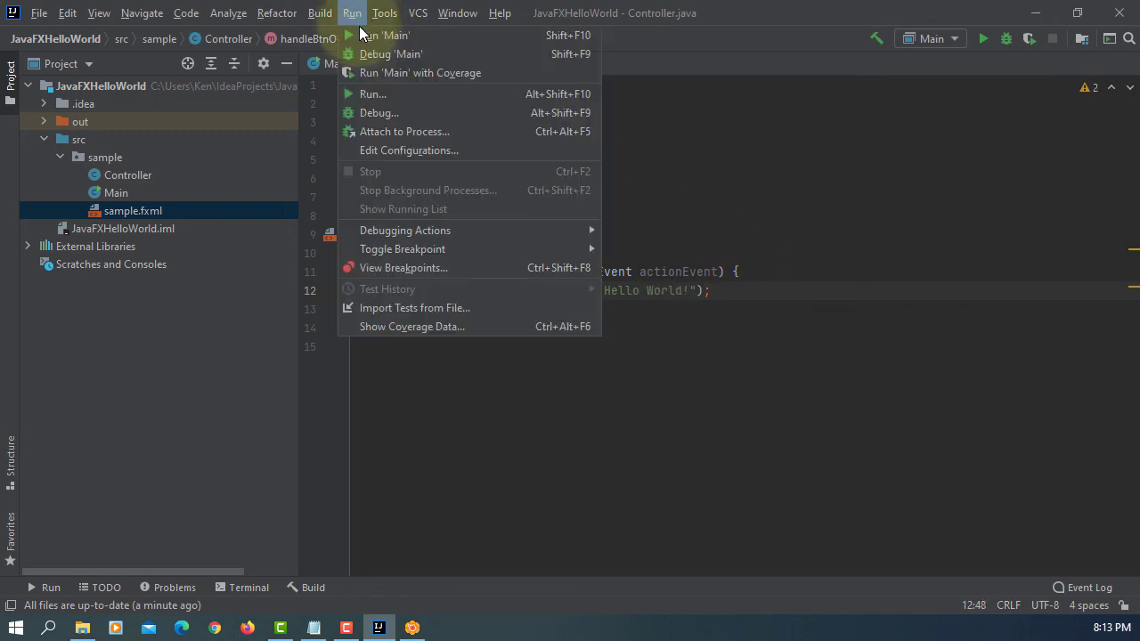
{"action": "left_click", "coordinate": [361, 36]}
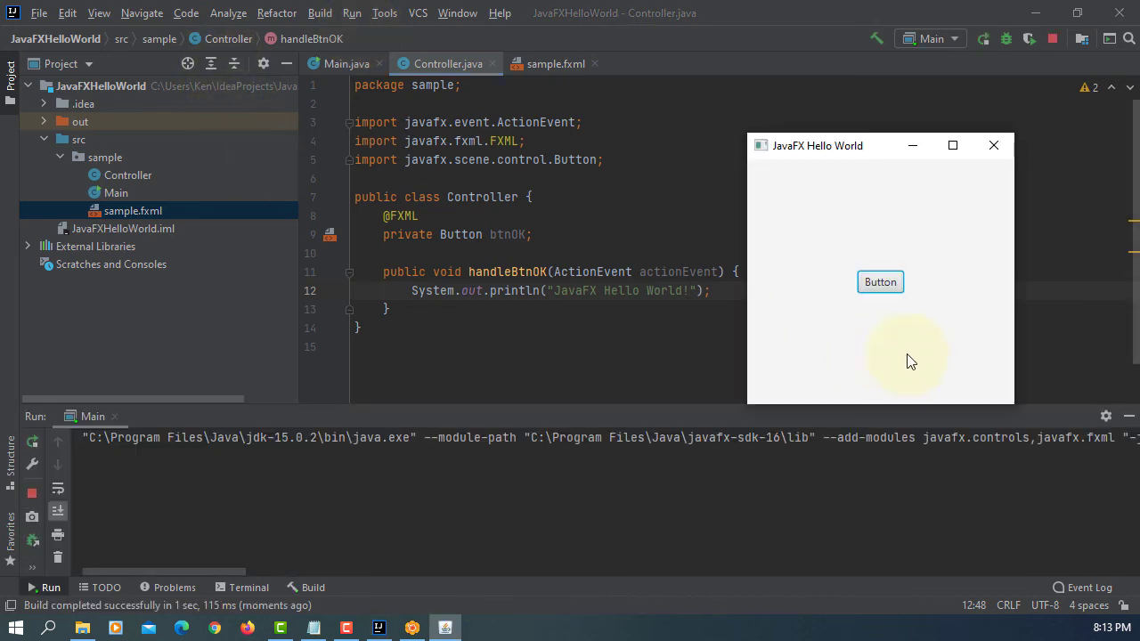
{"action": "left_click", "coordinate": [882, 282]}
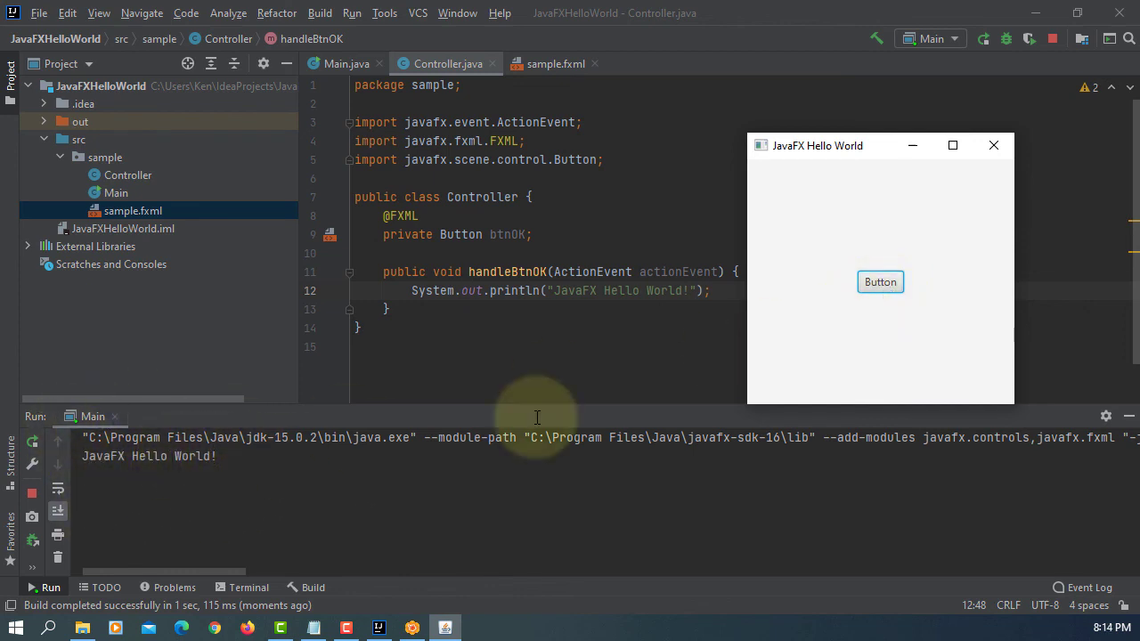
{"action": "left_click", "coordinate": [994, 147]}
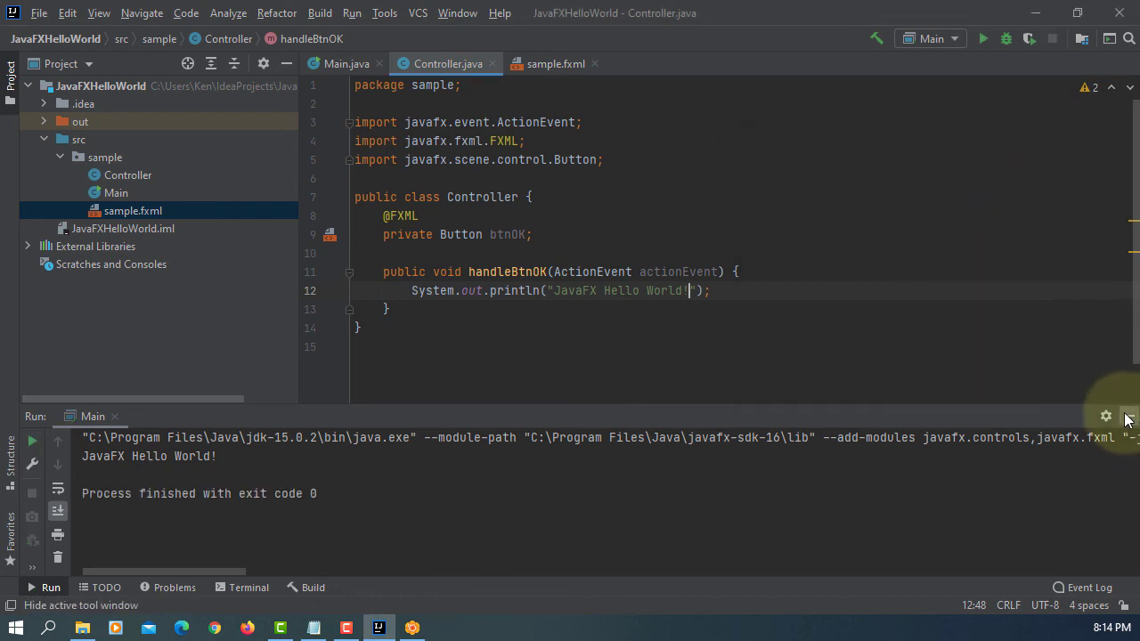
{"action": "left_click", "coordinate": [1126, 419]}
- In sample.fxml, change the JavaFX version at the end of the GridPane's xmlns URL to 16
{"action": "left_click", "coordinate": [549, 69]}
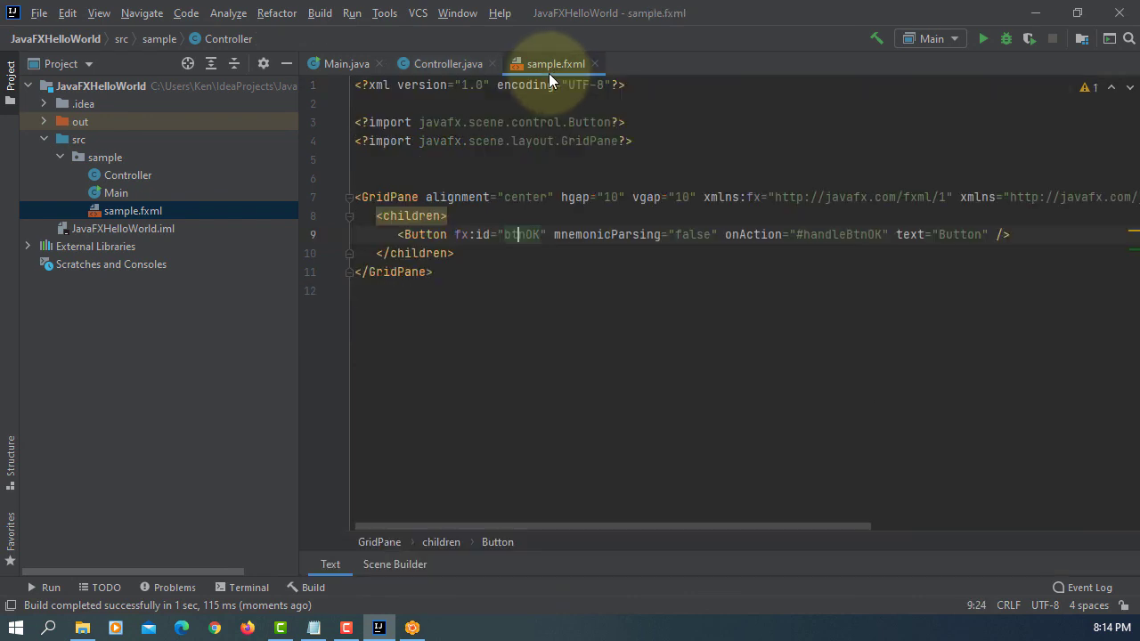
{"action": "left_click_drag", "start_coordinate": [702, 526], "coordinate": [958, 537]}
{"action": "left_click_drag", "start_coordinate": [841, 196], "coordinate": [817, 195]}
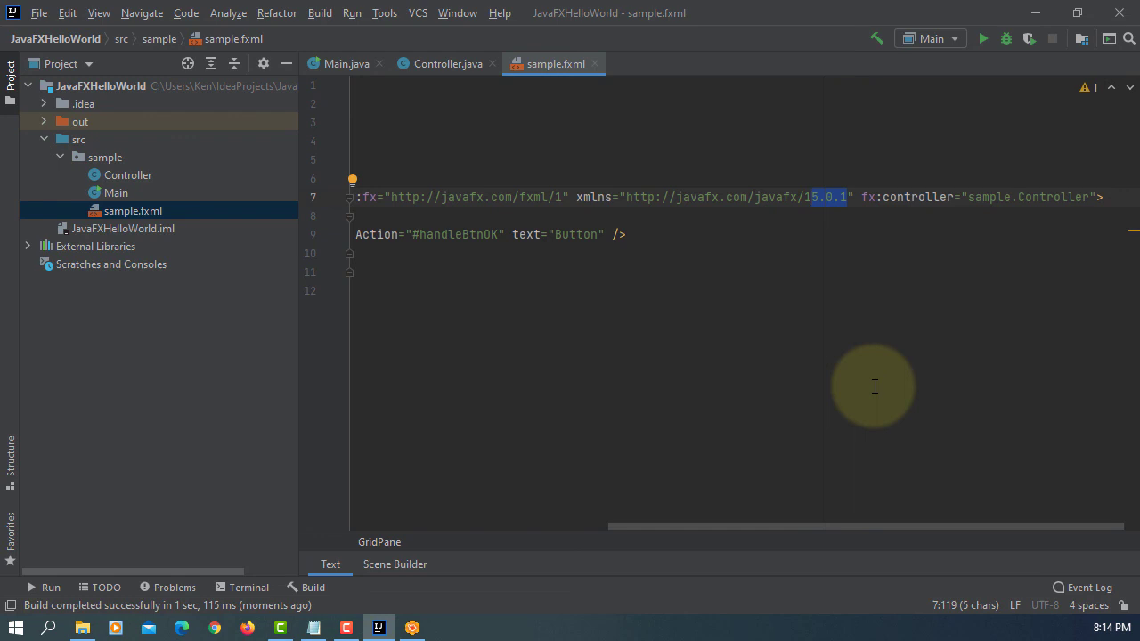
{"action": "type", "text": "1"}
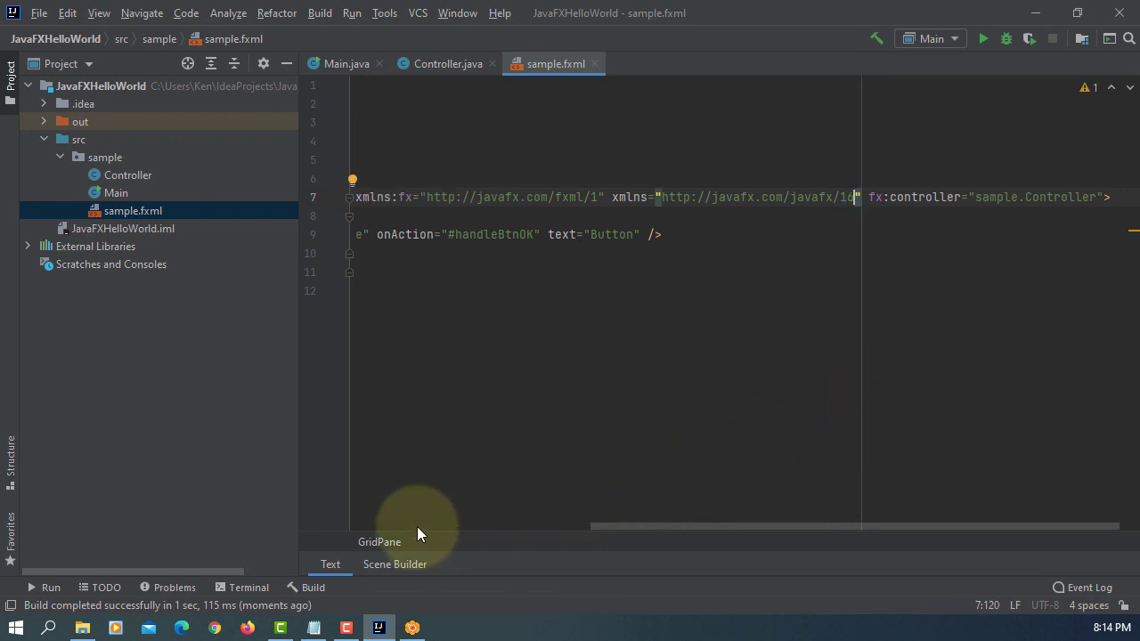
{"action": "left_click", "coordinate": [414, 525]}
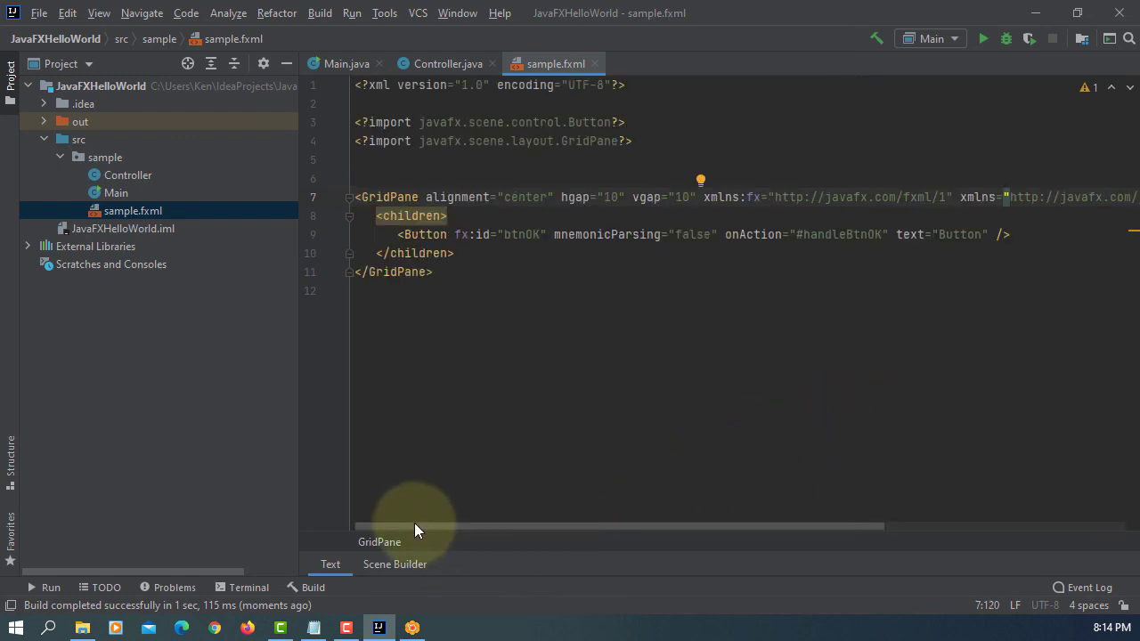
- Rerun Main with the edited sample.fxml and test its button again, closing the app window and run output when done
{"action": "left_click", "coordinate": [357, 16]}
{"action": "left_click", "coordinate": [362, 35]}
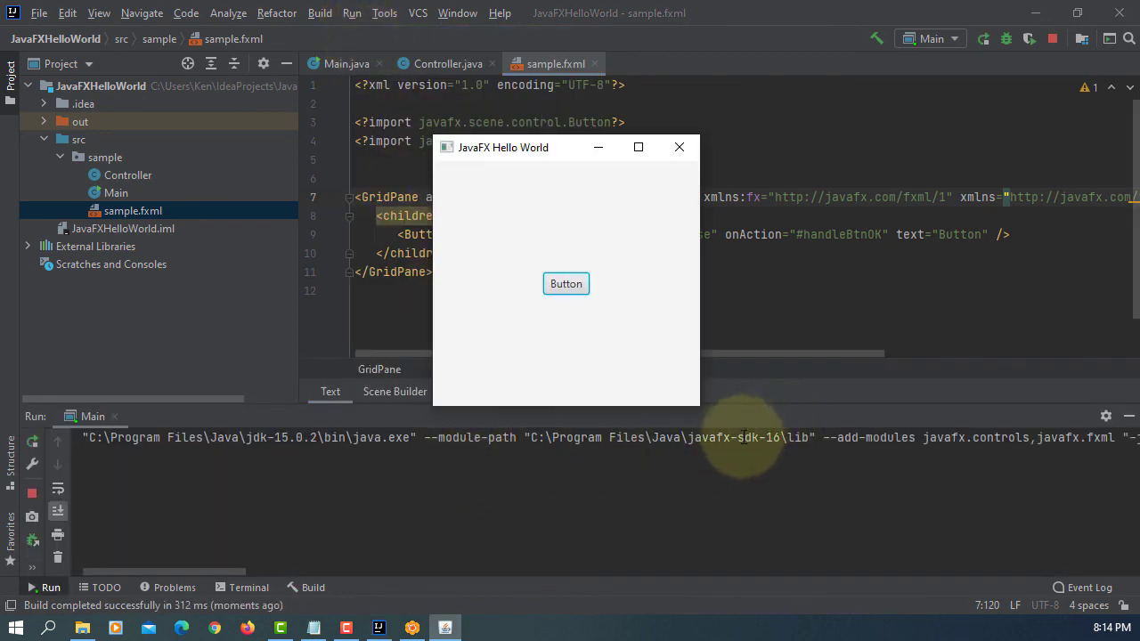
{"action": "left_click", "coordinate": [574, 294]}
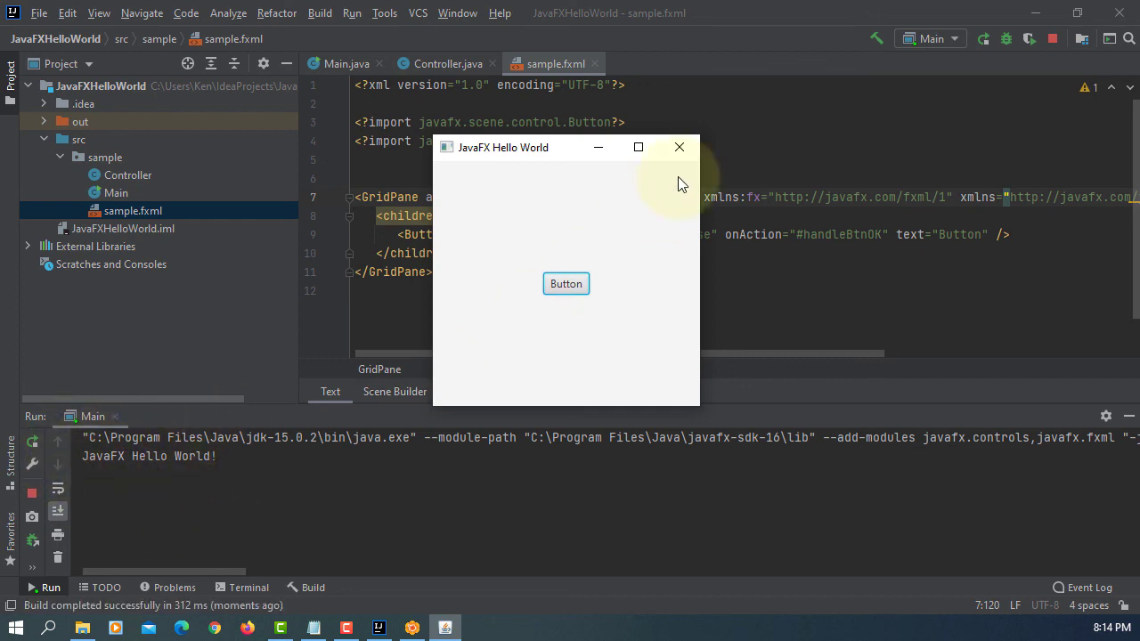
{"action": "left_click", "coordinate": [680, 148]}
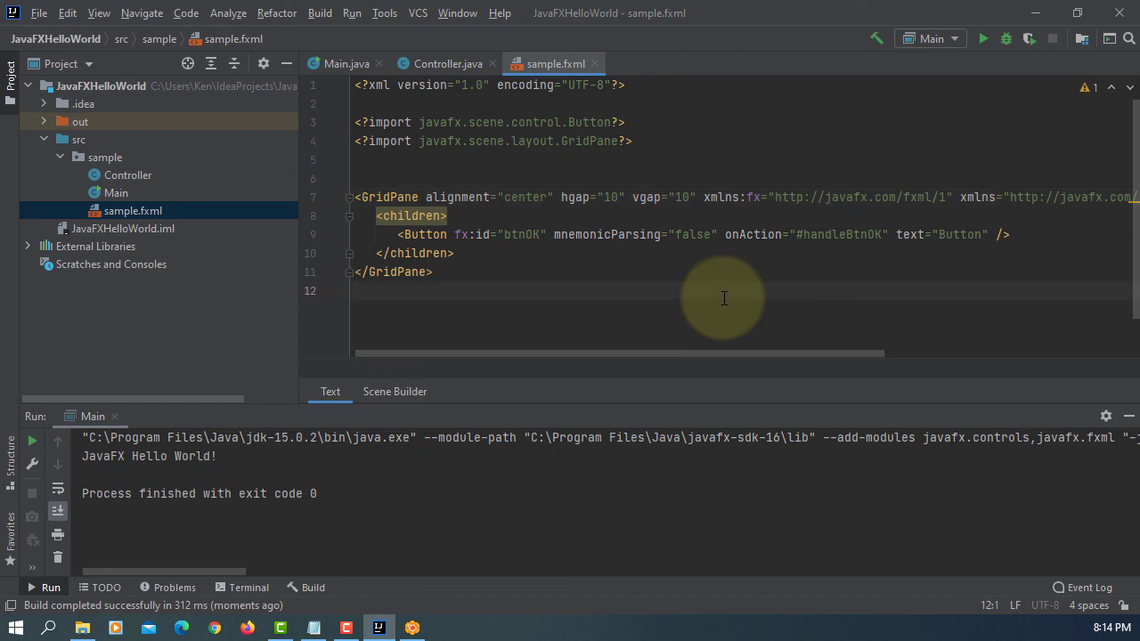
{"action": "left_click", "coordinate": [1128, 415]}
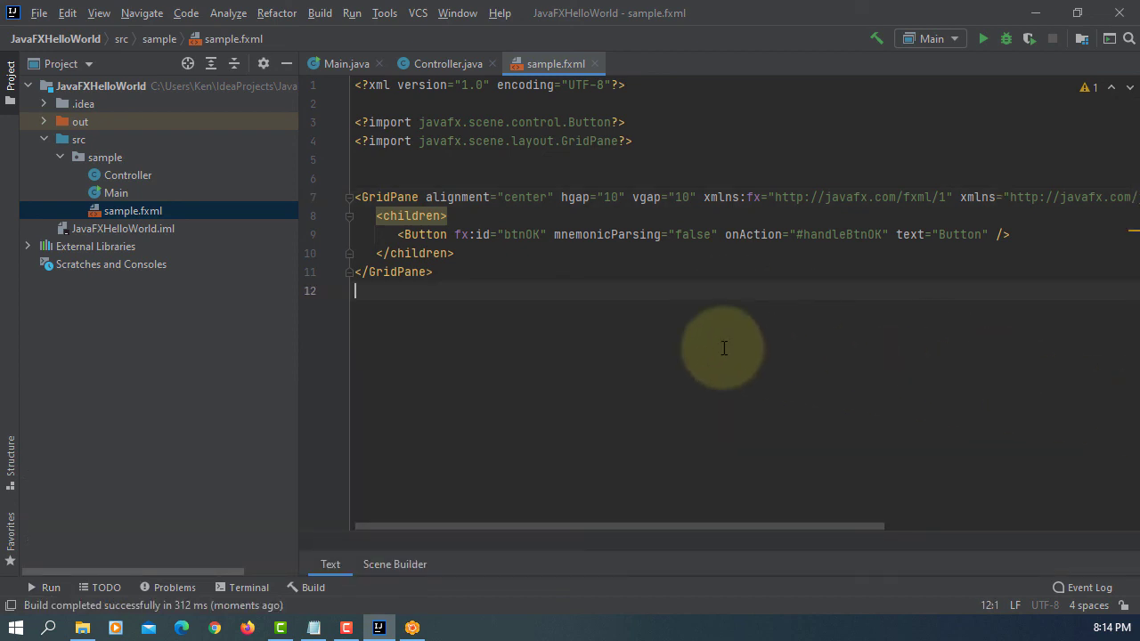